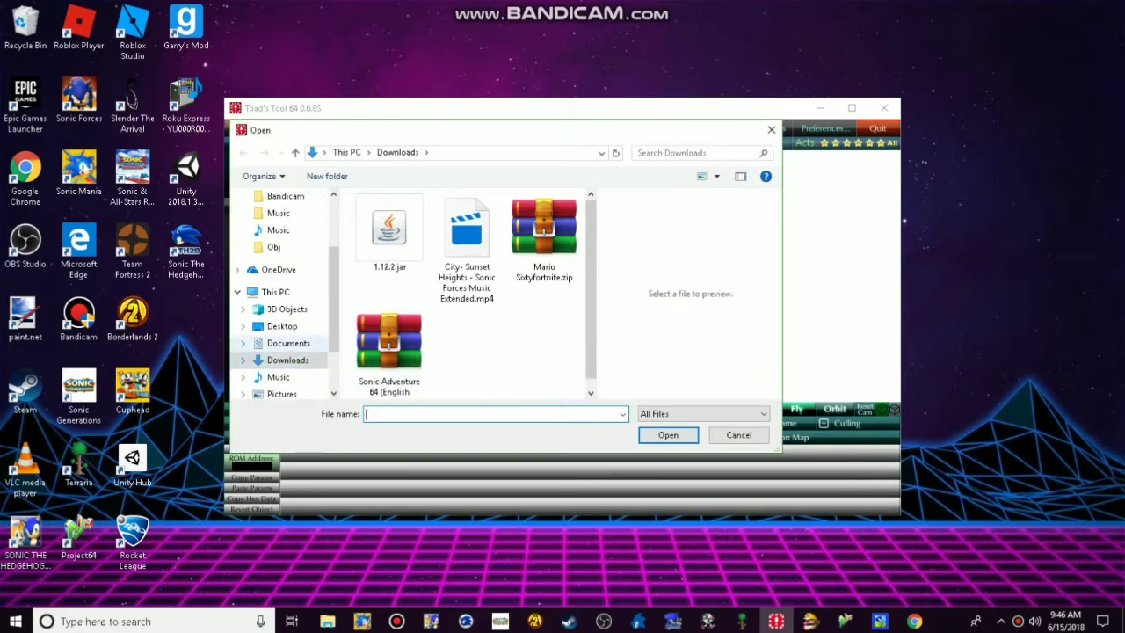
Step: In Documents' English v2 folder, select the Sonic Adventure 64 (C3 Demo) .z64 ROM
{"action": "left_click", "coordinate": [288, 343]}
{"action": "scroll", "coordinate": [465, 299], "scroll_direction": "down", "scroll_amount": 3}
{"action": "scroll", "coordinate": [465, 299], "scroll_direction": "up", "scroll_amount": 3}
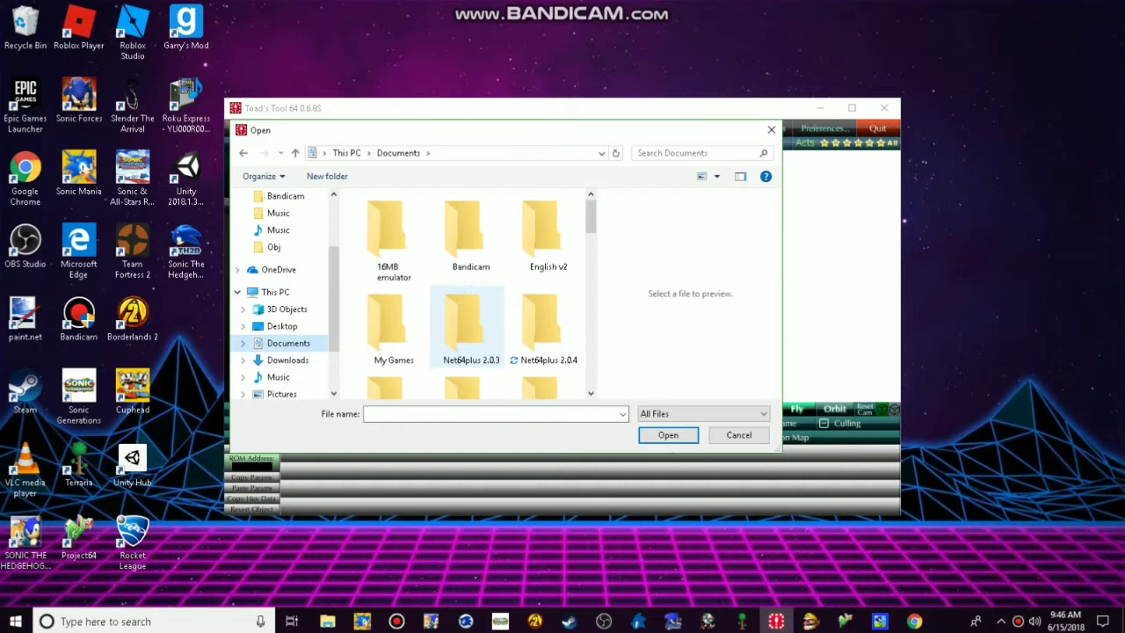
{"action": "double_click", "coordinate": [539, 231]}
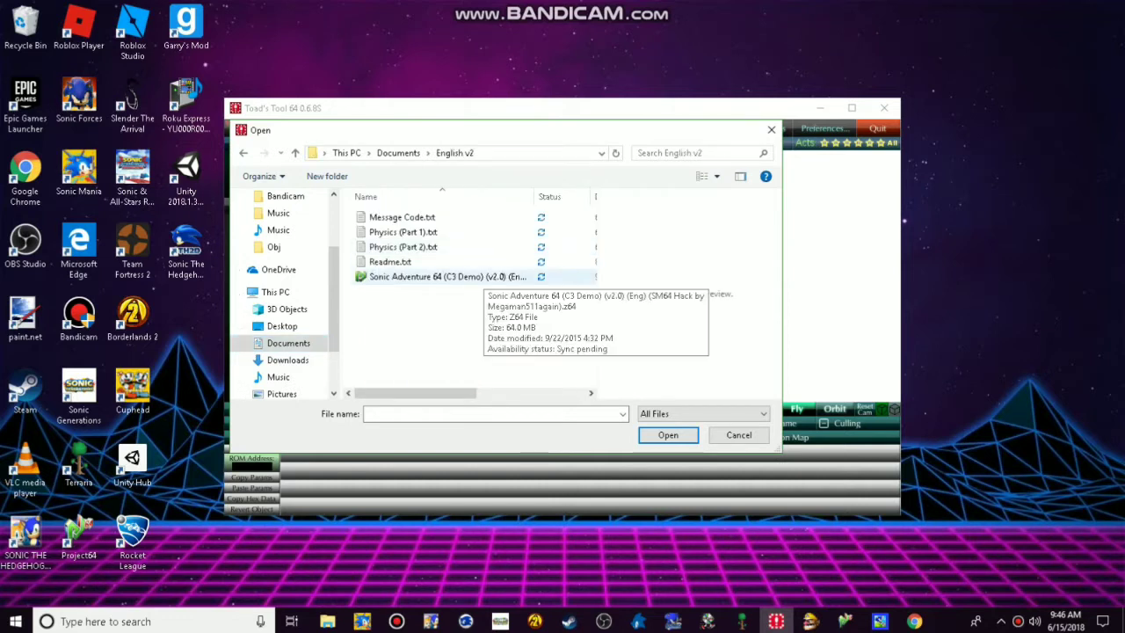
{"action": "left_click", "coordinate": [474, 276]}
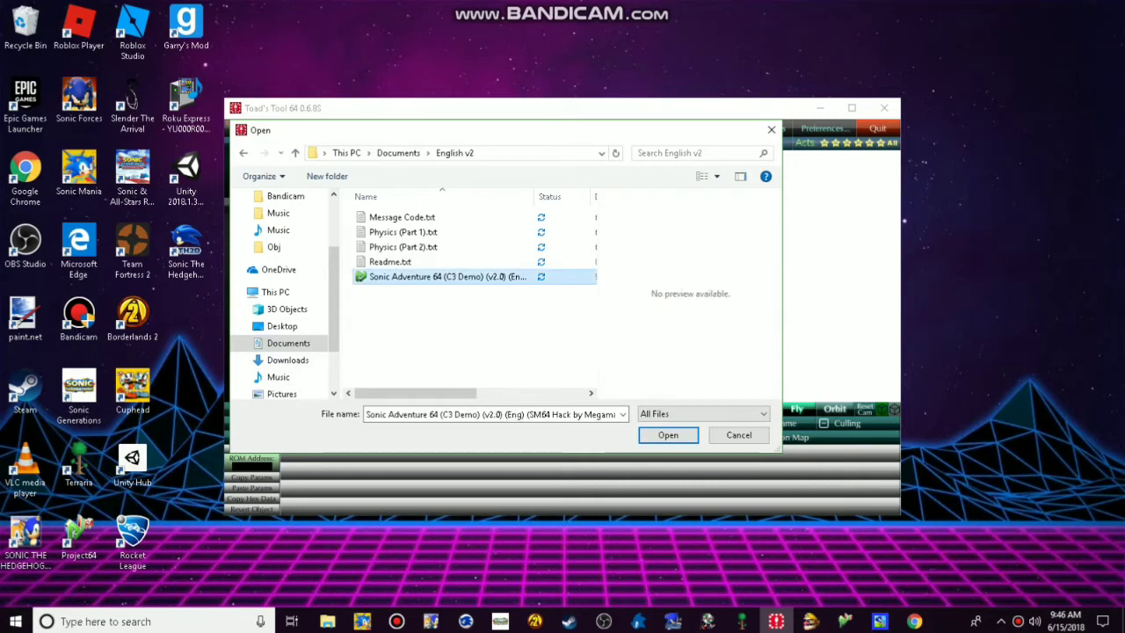
Step: Load the ROM and raise the Mario Colors blue value to 255
{"action": "left_click", "coordinate": [668, 434]}
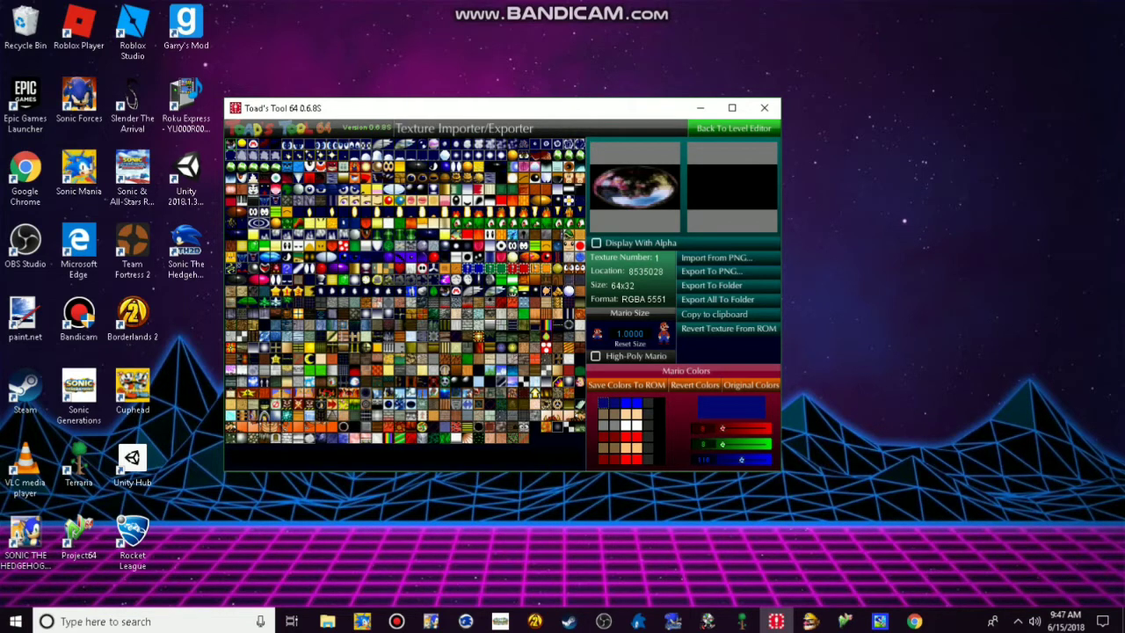
{"action": "mouse_move", "coordinate": [741, 459]}
{"action": "left_mouse_down"}
{"action": "mouse_move", "coordinate": [765, 458]}
{"action": "mouse_move", "coordinate": [720, 458]}
{"action": "mouse_move", "coordinate": [765, 458]}
{"action": "mouse_move", "coordinate": [721, 459]}
{"action": "mouse_move", "coordinate": [741, 459]}
{"action": "mouse_move", "coordinate": [720, 459]}
{"action": "mouse_move", "coordinate": [741, 459]}
{"action": "mouse_move", "coordinate": [720, 459]}
{"action": "mouse_move", "coordinate": [766, 428]}
{"action": "mouse_move", "coordinate": [721, 428]}
{"action": "left_mouse_up"}
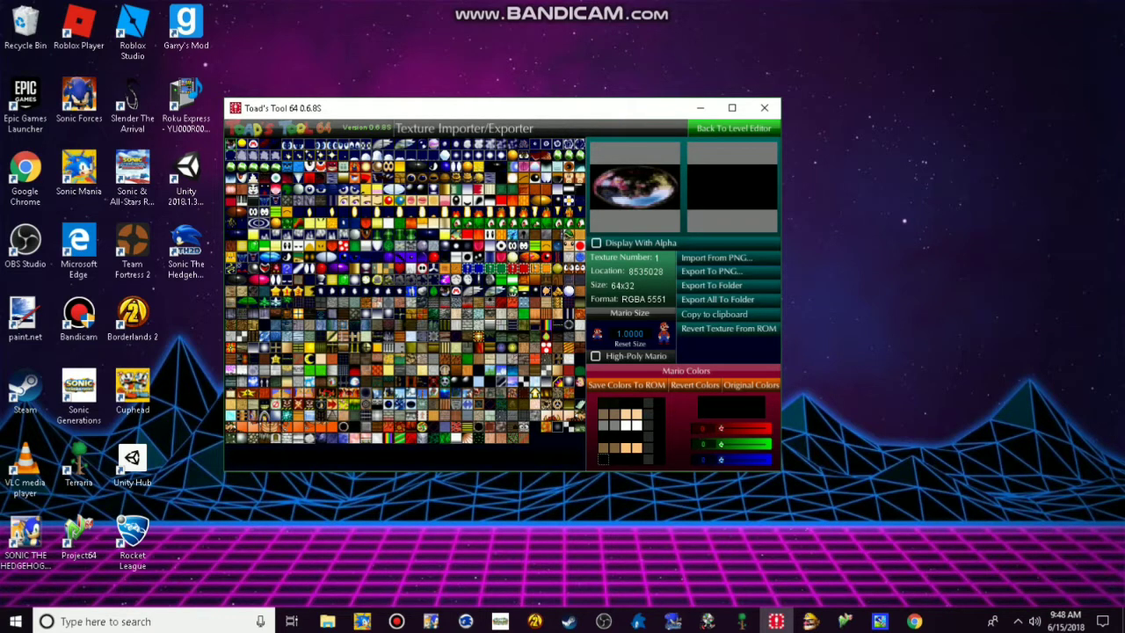
Step: Preview textures 7 and 8, then select texture 2, the peach and blue one
{"action": "left_click", "coordinate": [294, 143]}
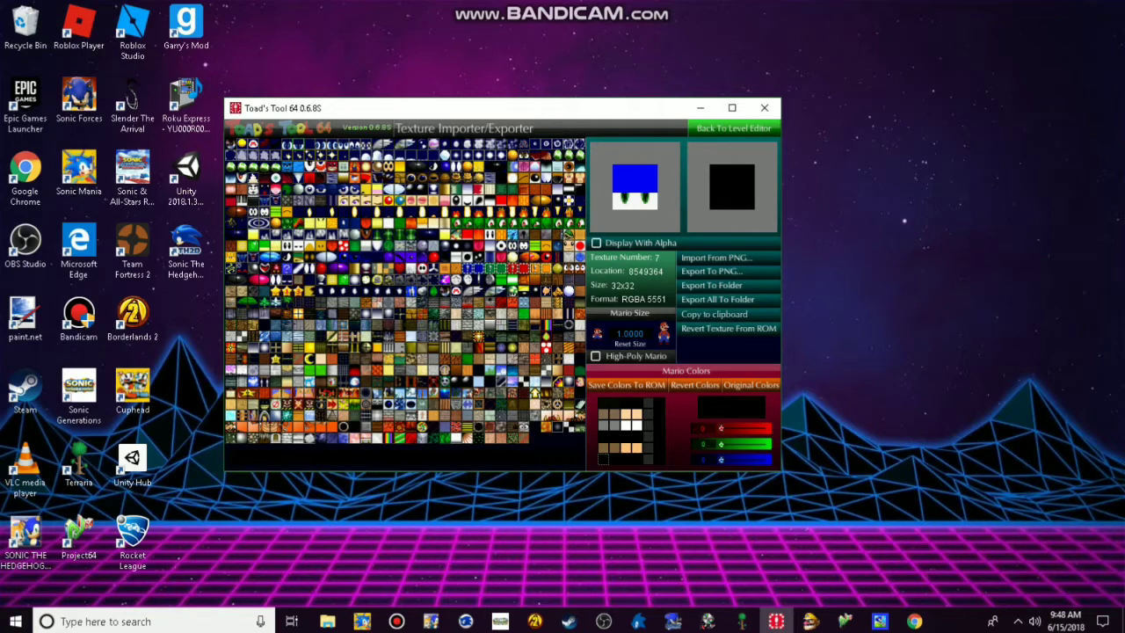
{"action": "left_click", "coordinate": [305, 143]}
{"action": "left_click", "coordinate": [253, 143]}
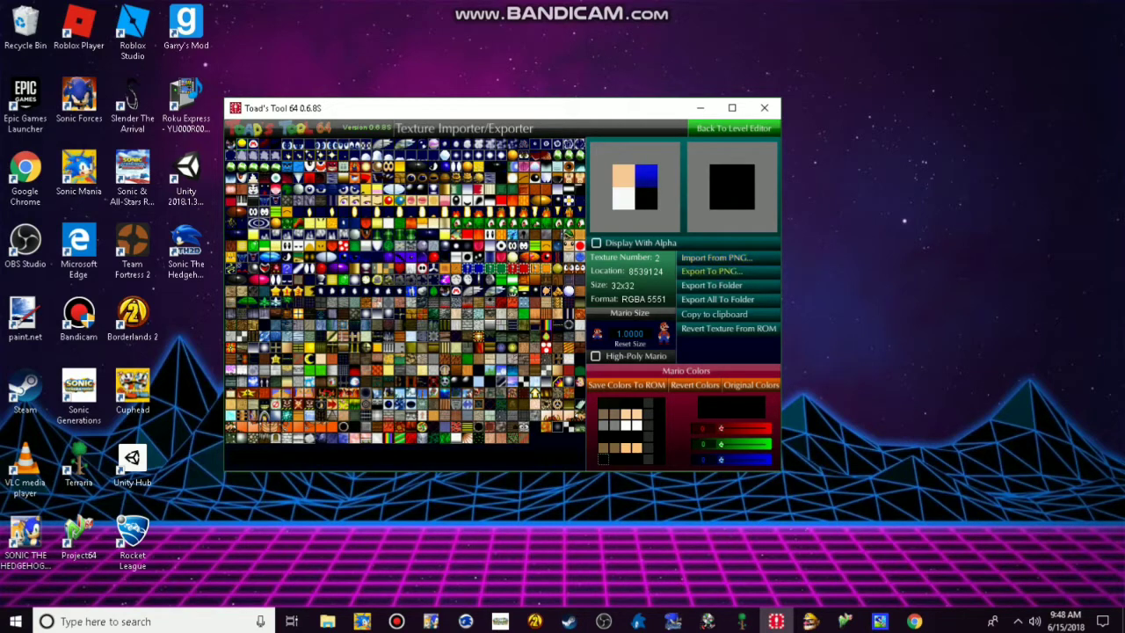
Step: Export texture 2 to PNG, dismiss the demo notice, and browse to the Documents folder
{"action": "left_click", "coordinate": [711, 271]}
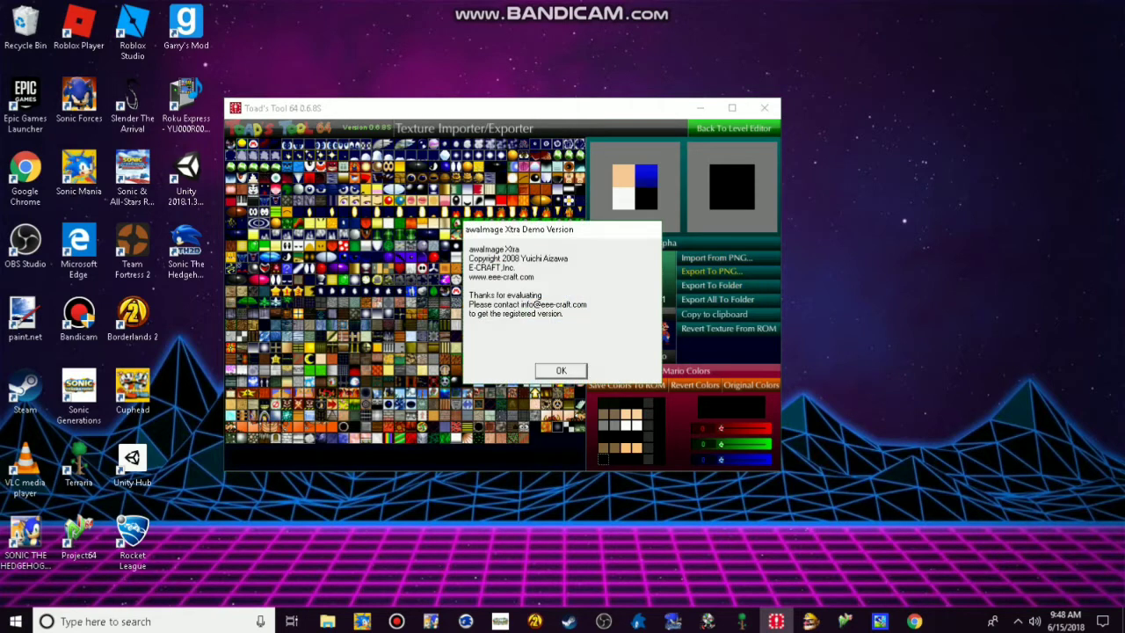
{"action": "left_click", "coordinate": [561, 370]}
{"action": "scroll", "coordinate": [281, 281], "scroll_direction": "down", "scroll_amount": 3}
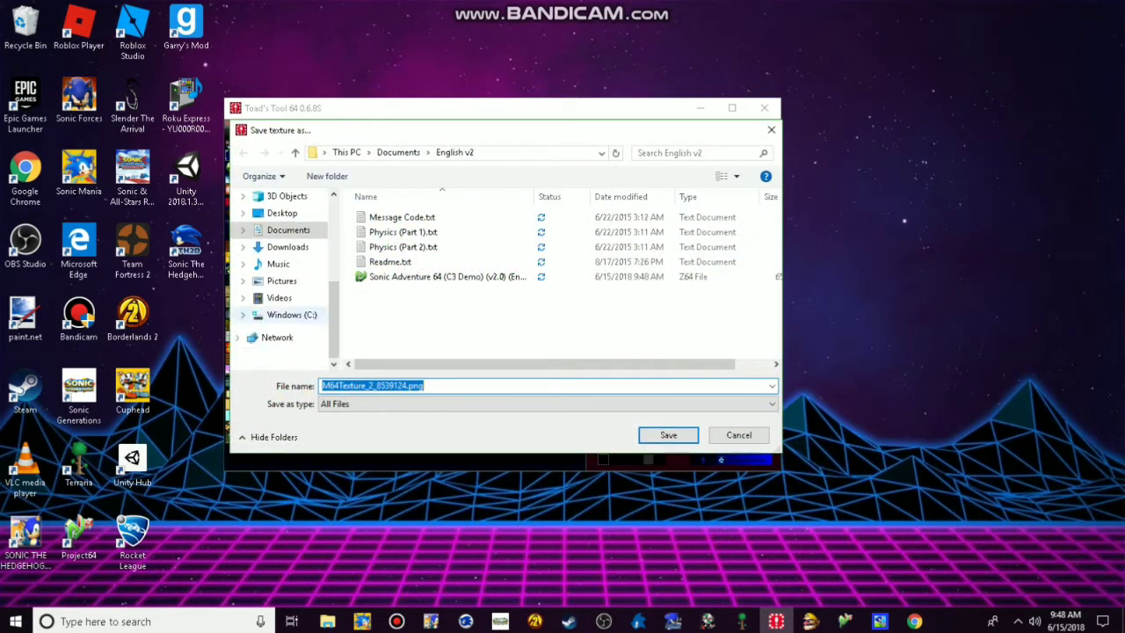
{"action": "left_click", "coordinate": [288, 229]}
{"action": "scroll", "coordinate": [475, 325], "scroll_direction": "down", "scroll_amount": 10}
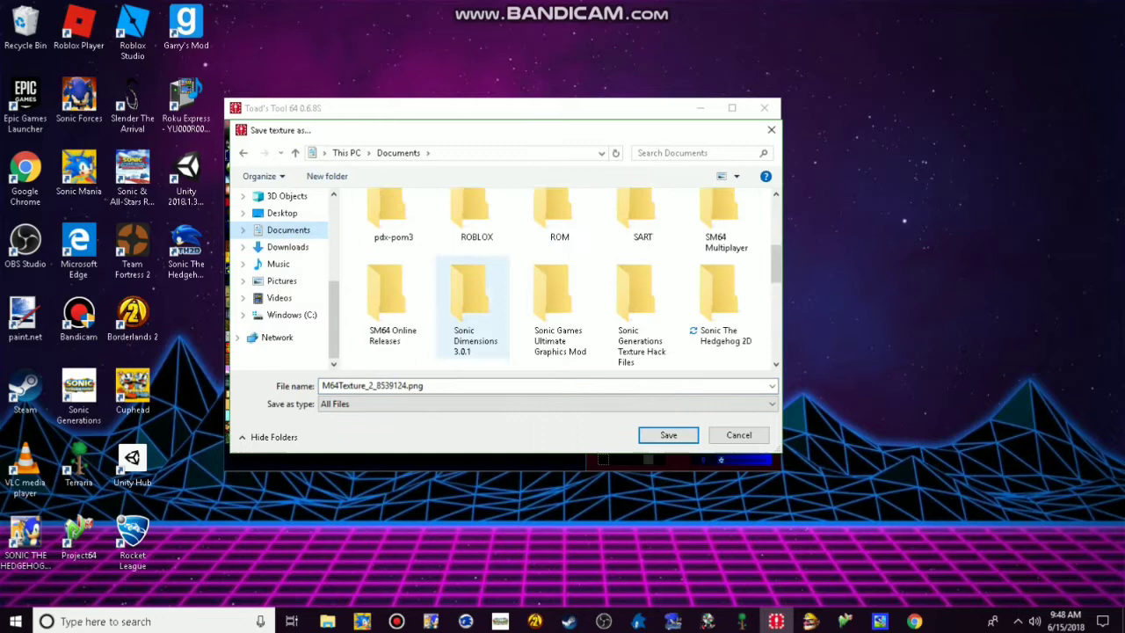
{"action": "scroll", "coordinate": [475, 325], "scroll_direction": "up", "scroll_amount": 4}
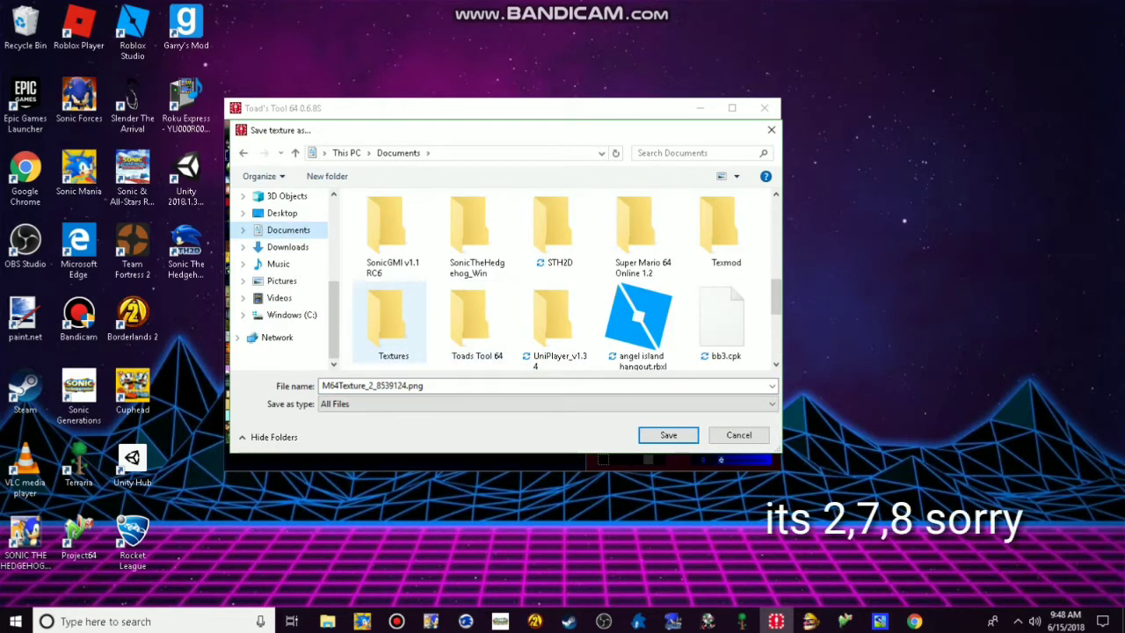
{"action": "double_click", "coordinate": [386, 320]}
{"action": "key", "text": "alt+Left"}
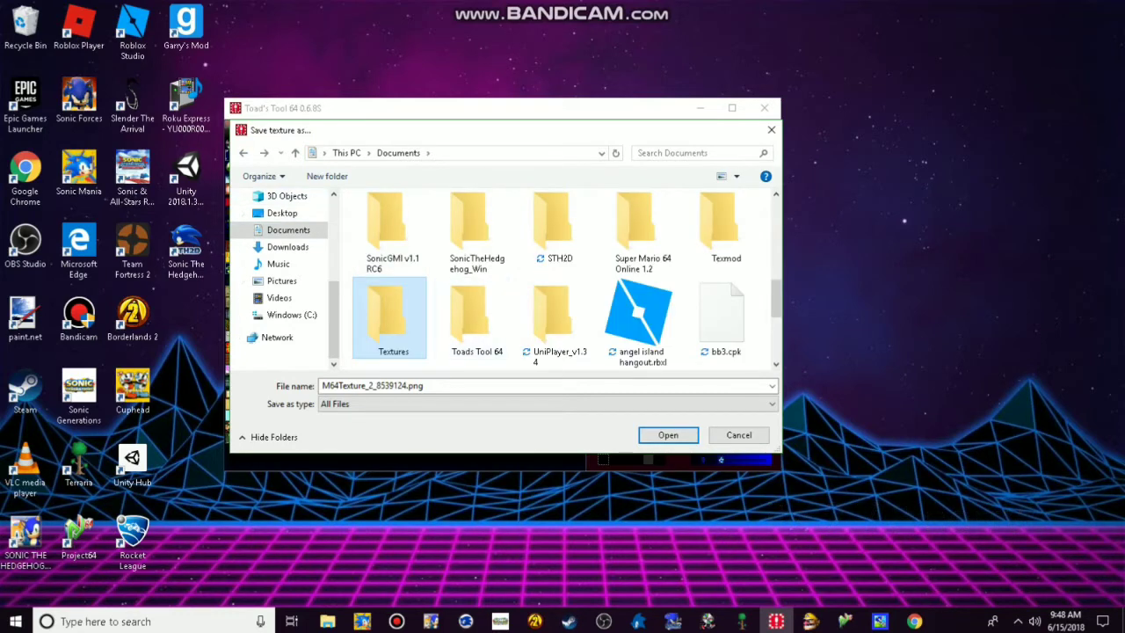
Step: Create a new folder in Documents named 'TT64 textures'
{"action": "left_click", "coordinate": [545, 385]}
{"action": "right_click", "coordinate": [348, 280]}
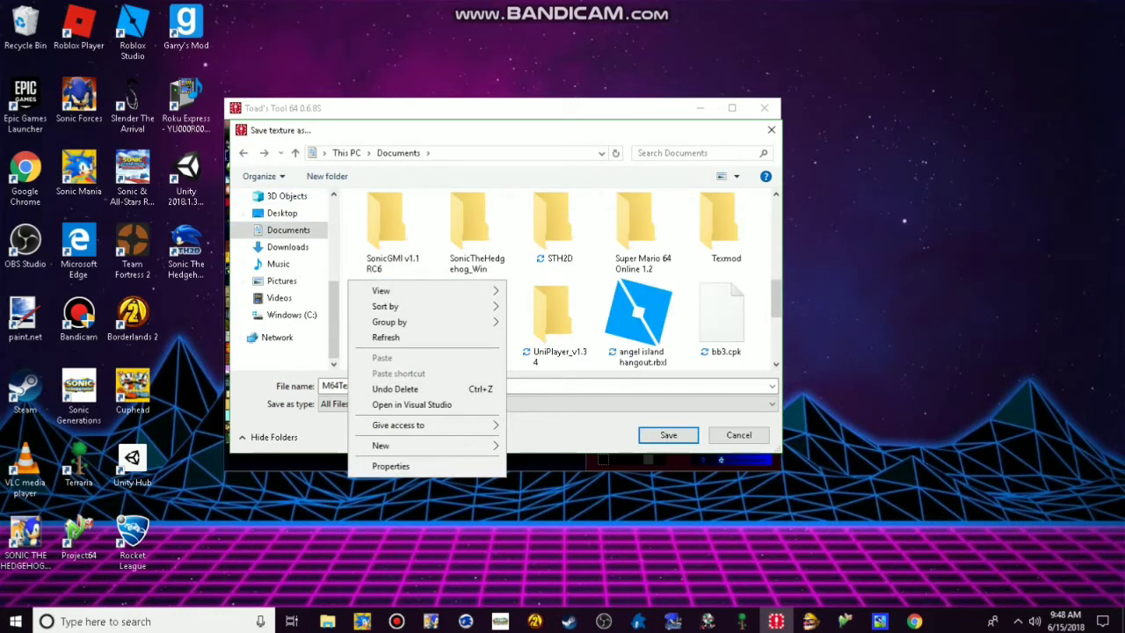
{"action": "mouse_move", "coordinate": [413, 445]}
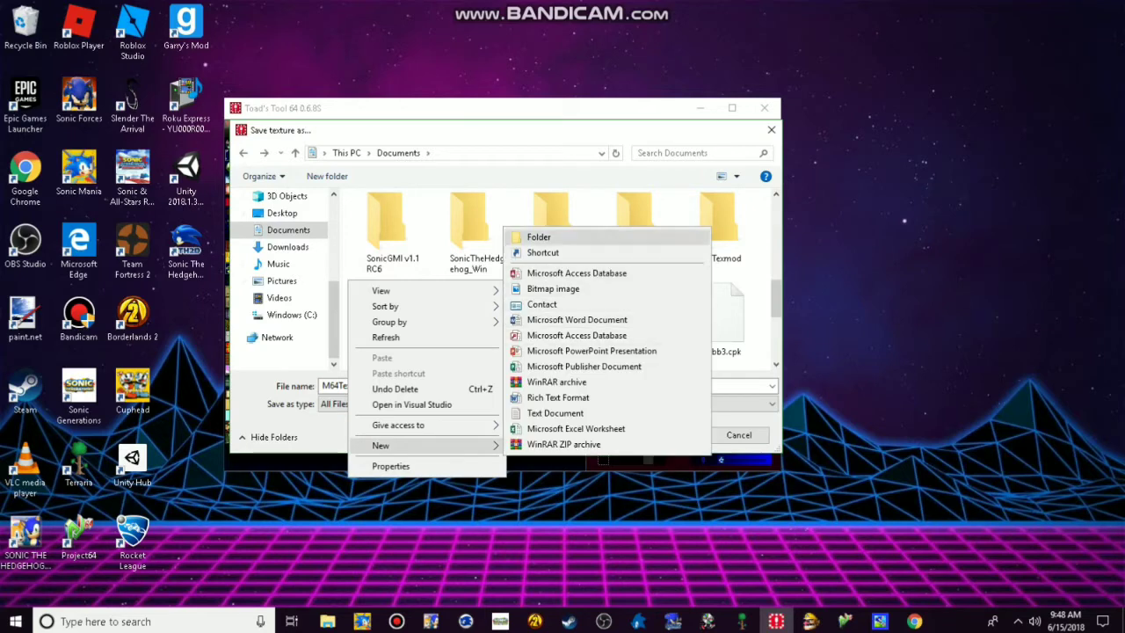
{"action": "left_click", "coordinate": [537, 236]}
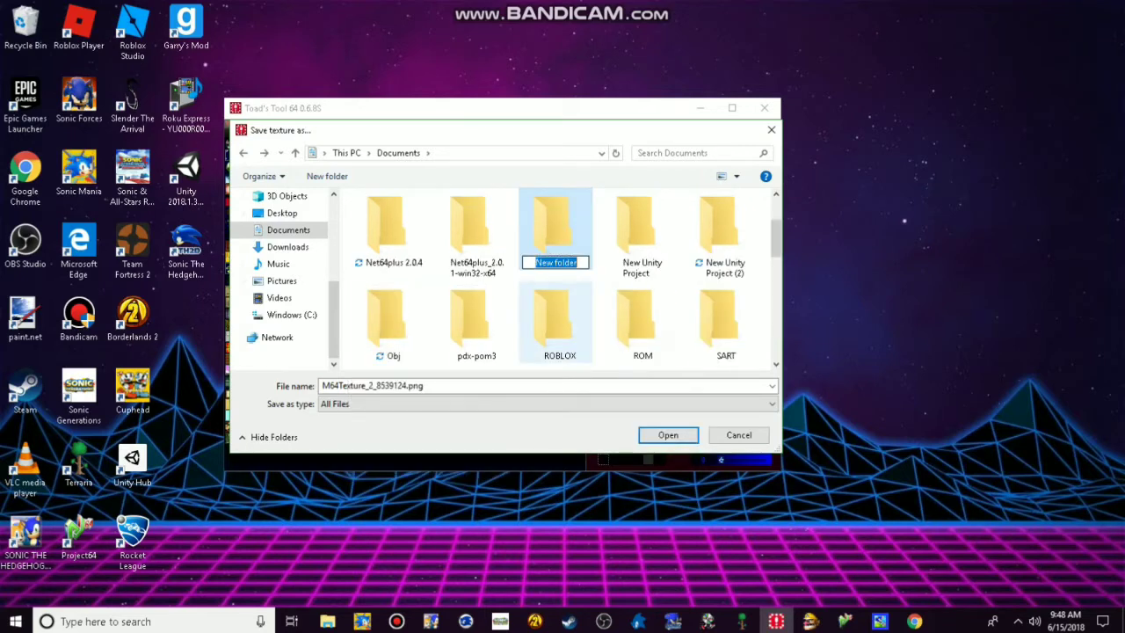
{"action": "key", "text": "BackSpace"}
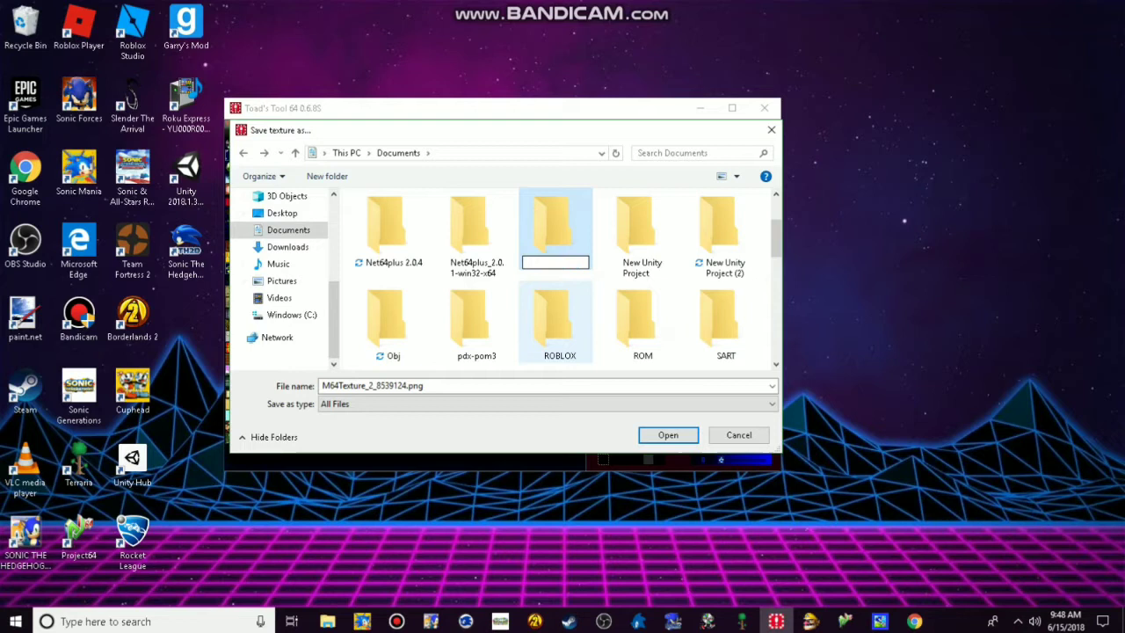
{"action": "type", "text": "Toads"}
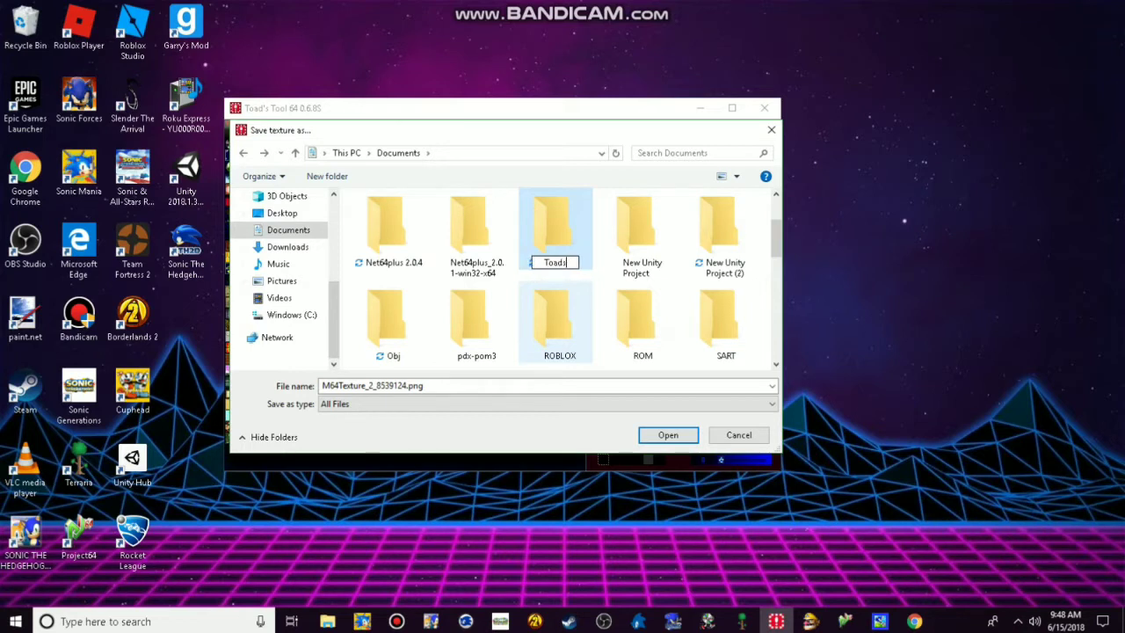
{"action": "key", "text": "BackSpace"}
{"action": "key", "text": "BackSpace"}
{"action": "key", "text": "BackSpace"}
{"action": "type", "text": "T64 tex"}
{"action": "type", "text": "tures"}
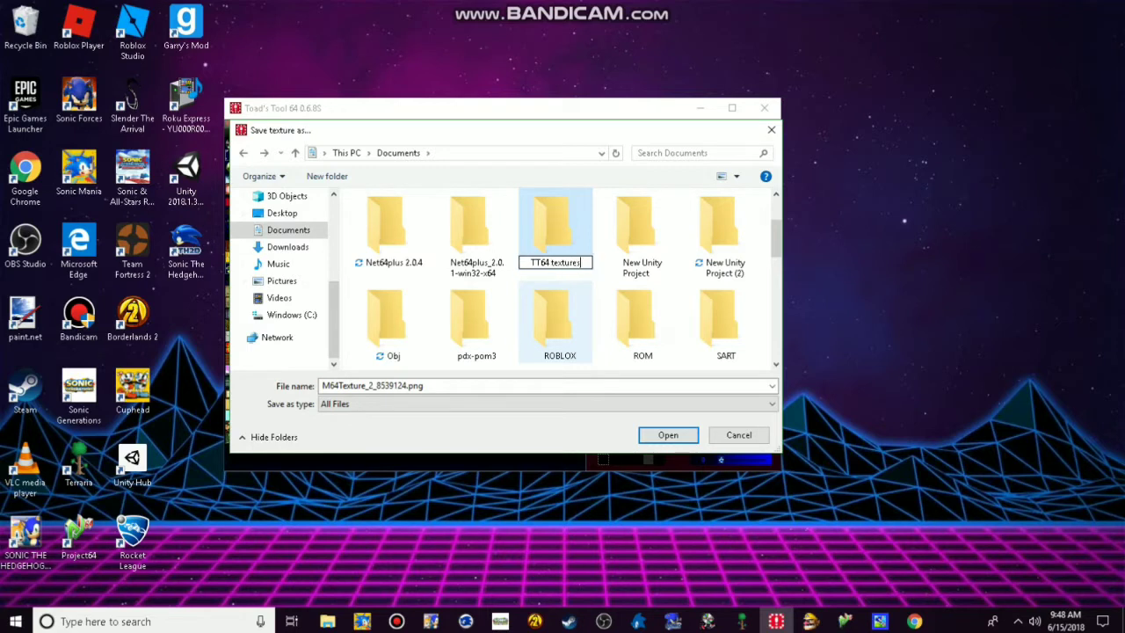
{"action": "key", "text": "Return"}
Step: Save texture 2 as M64Texture_2_8539124.png inside TT64 textures
{"action": "scroll", "coordinate": [563, 276], "scroll_direction": "down", "scroll_amount": 2}
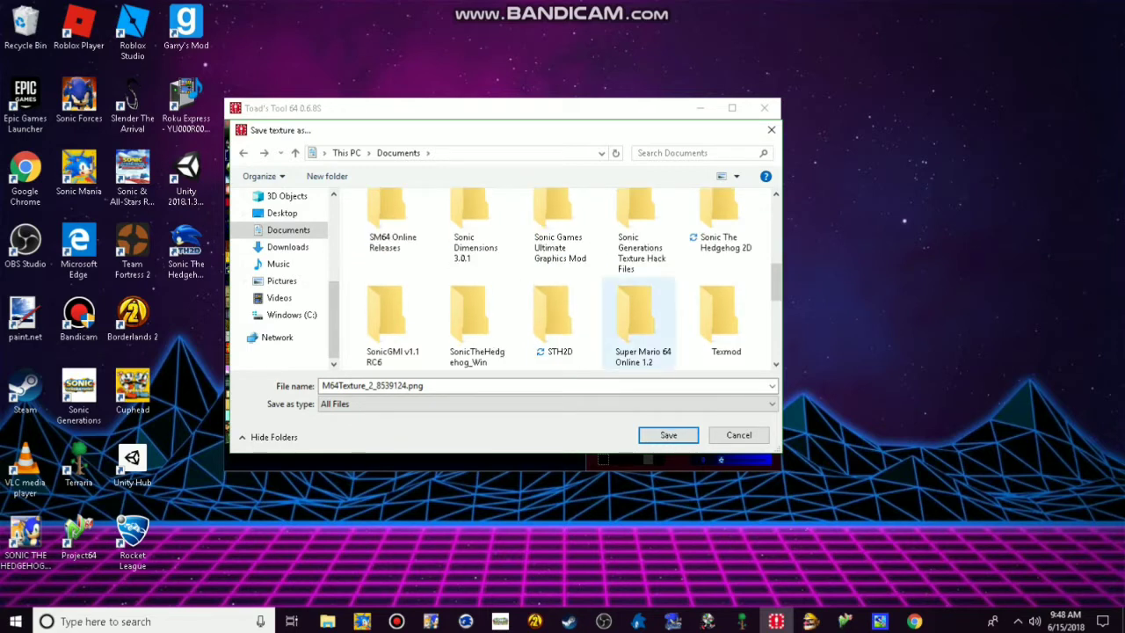
{"action": "scroll", "coordinate": [721, 316], "scroll_direction": "down", "scroll_amount": 1}
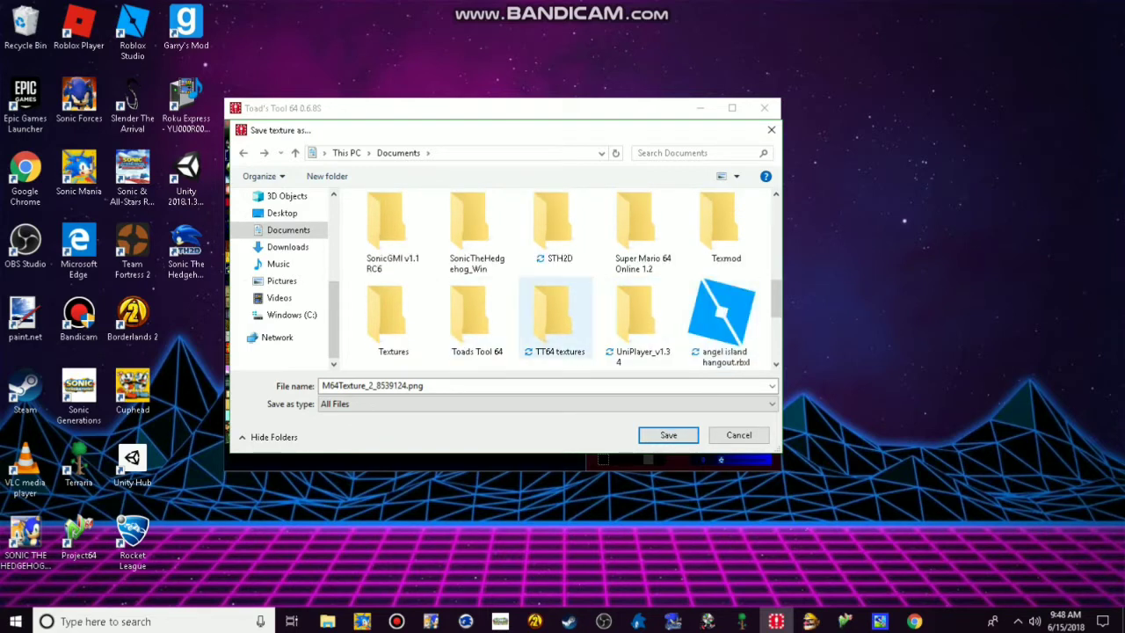
{"action": "double_click", "coordinate": [555, 317]}
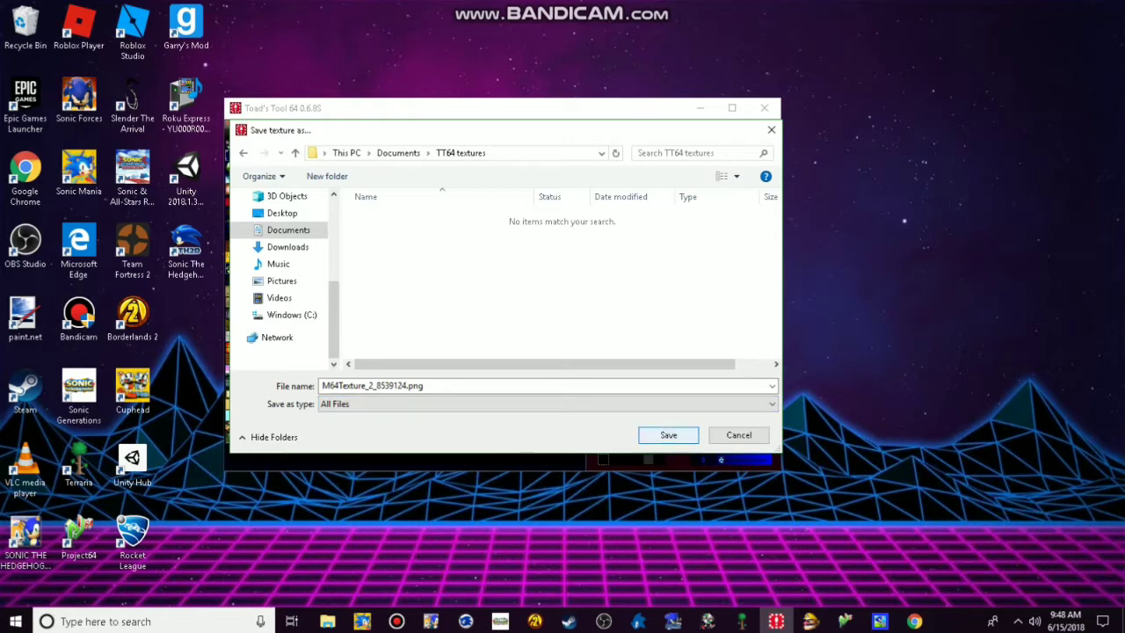
{"action": "key", "text": "Return"}
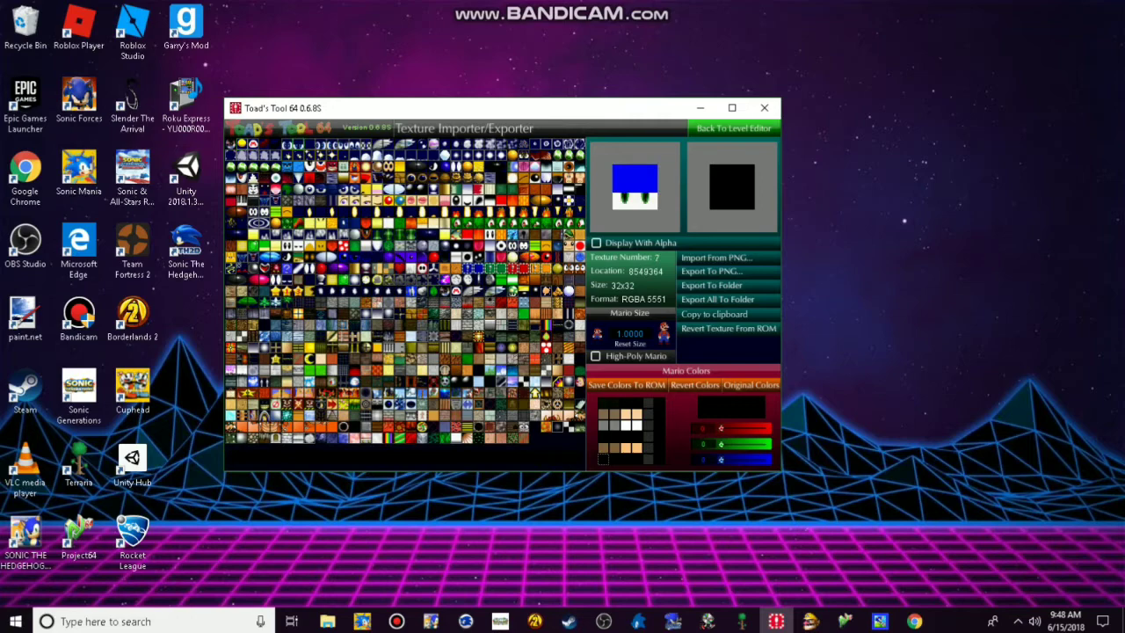
Step: Save textures 7 and 8 as PNGs into the TT64 textures folder
{"action": "left_click", "coordinate": [711, 271]}
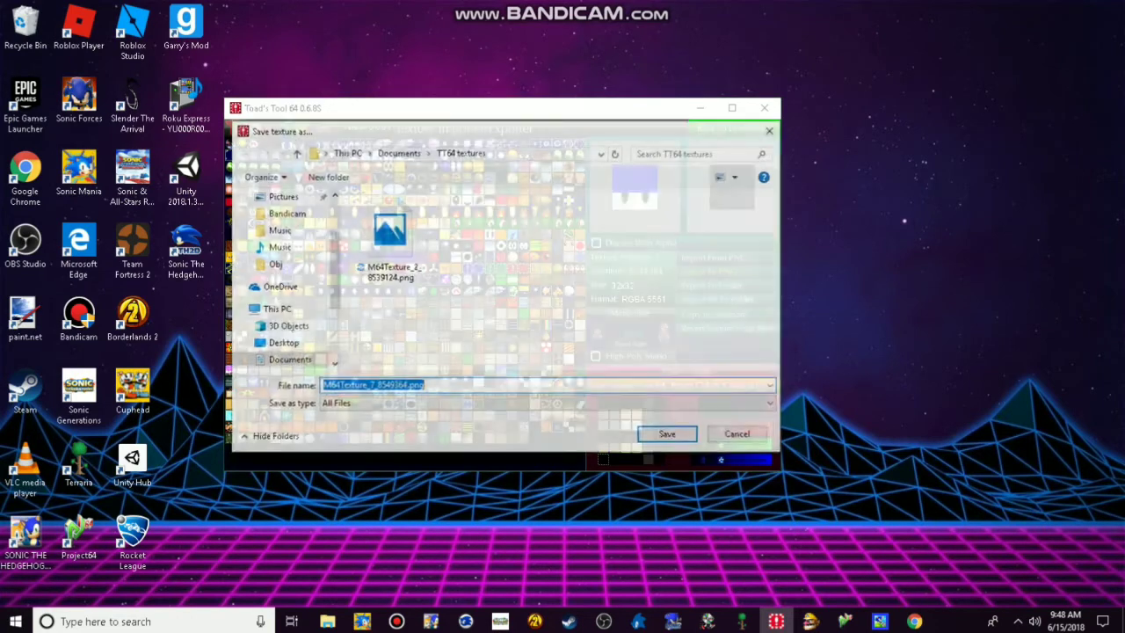
{"action": "key", "text": "Return"}
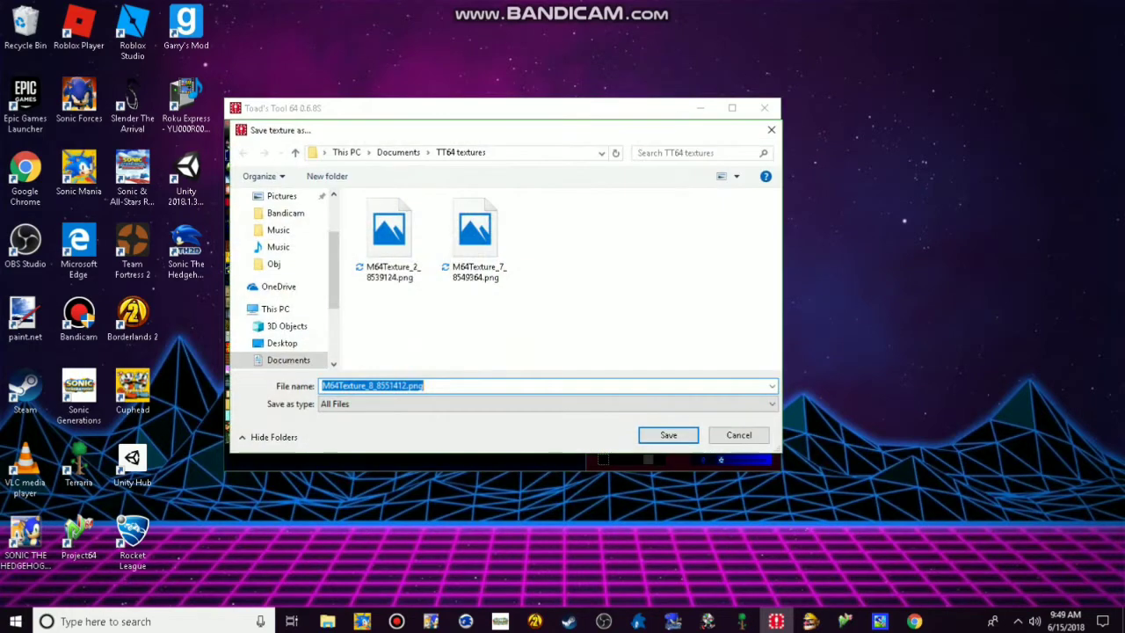
{"action": "key", "text": "Return"}
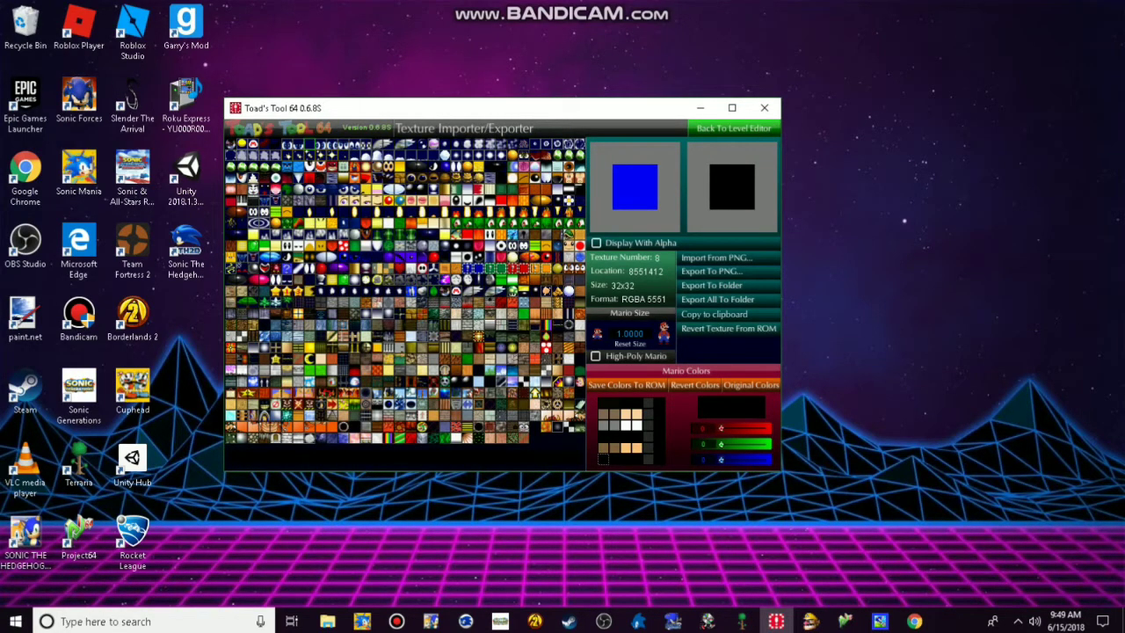
{"action": "left_click", "coordinate": [327, 621]}
Step: Open the TT64 textures folder and bring up Open with for the first texture PNG
{"action": "scroll", "coordinate": [651, 271], "scroll_direction": "down", "scroll_amount": 5}
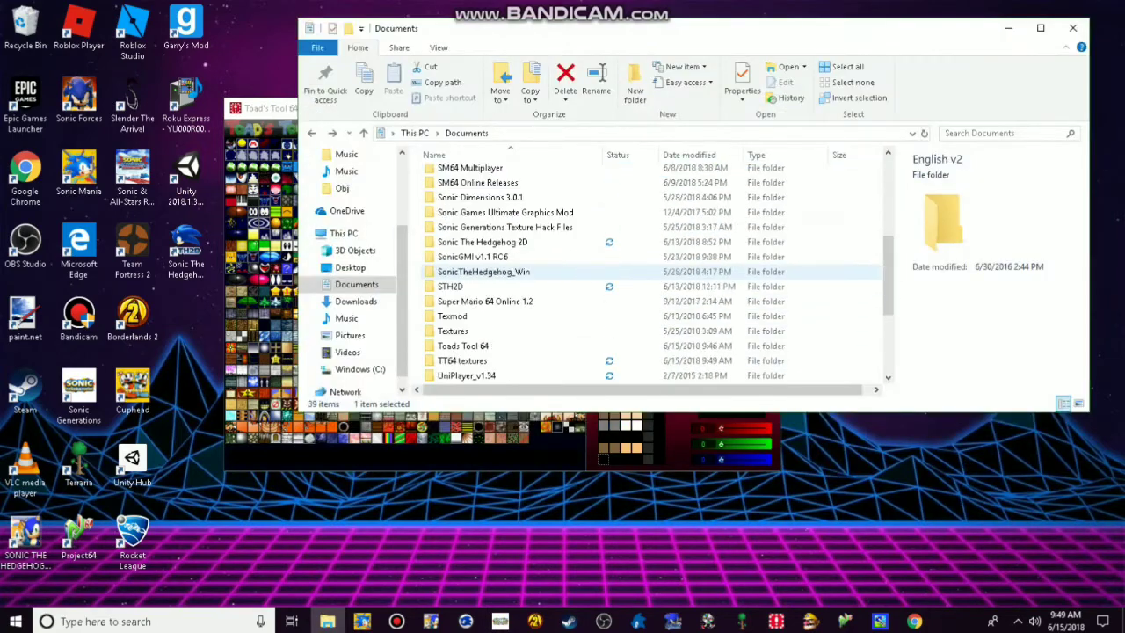
{"action": "scroll", "coordinate": [650, 272], "scroll_direction": "down", "scroll_amount": 1}
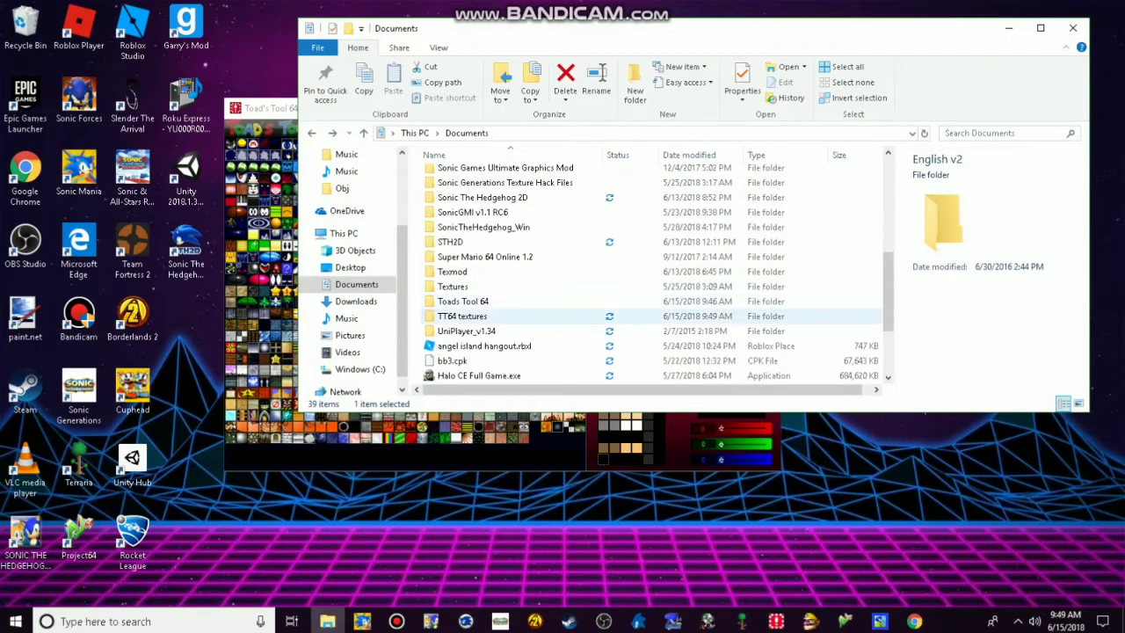
{"action": "double_click", "coordinate": [465, 316]}
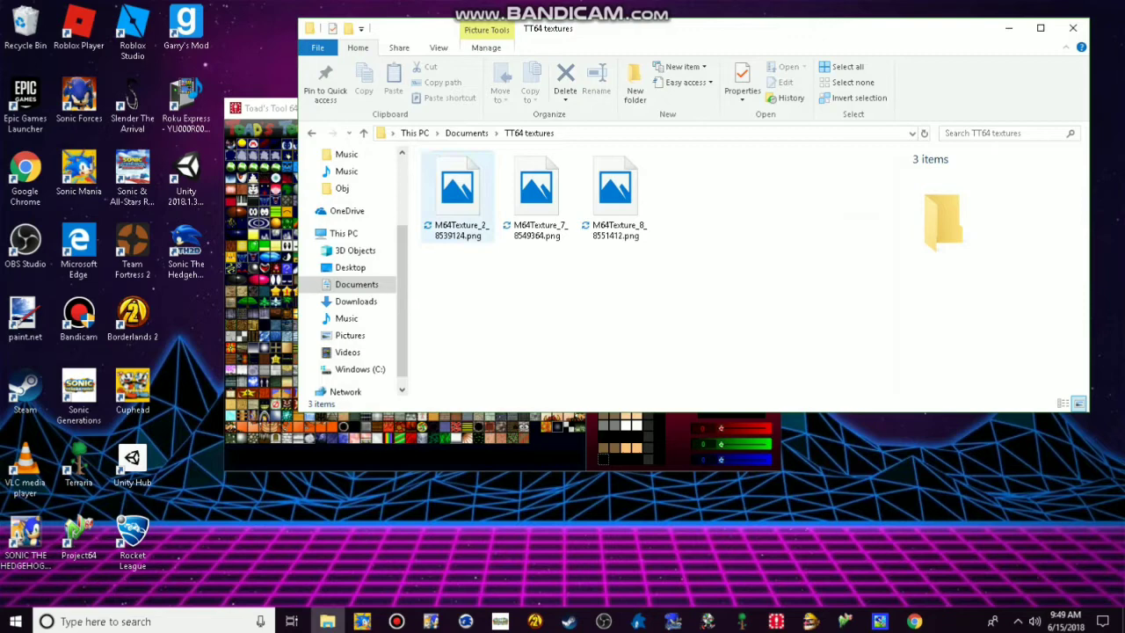
{"action": "left_click", "coordinate": [461, 189]}
{"action": "right_click", "coordinate": [466, 180]}
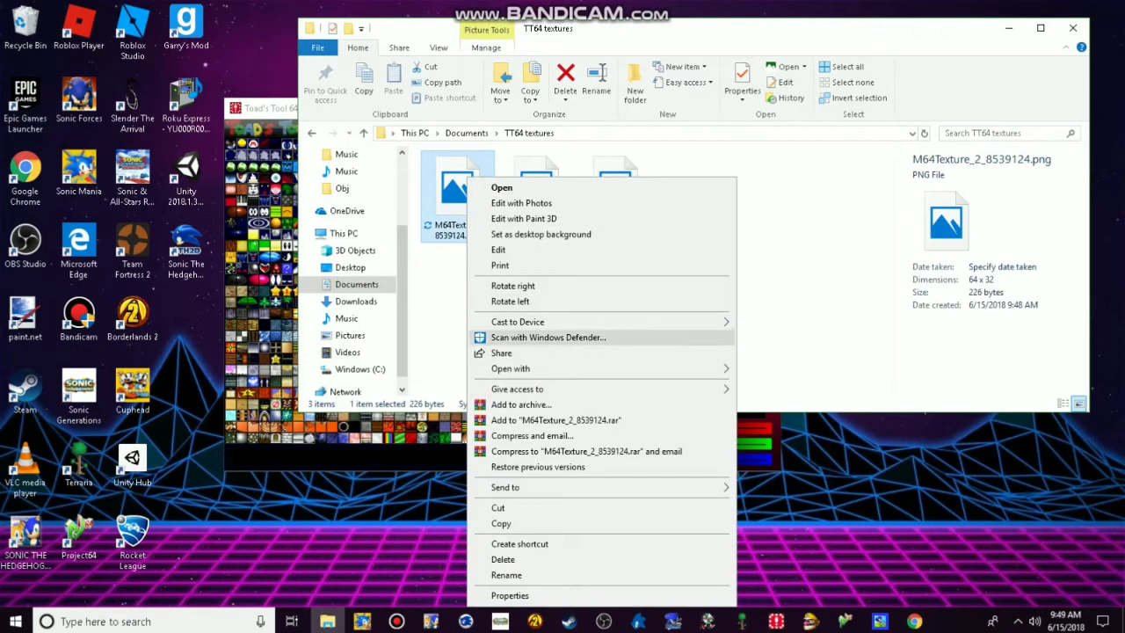
{"action": "mouse_move", "coordinate": [615, 368]}
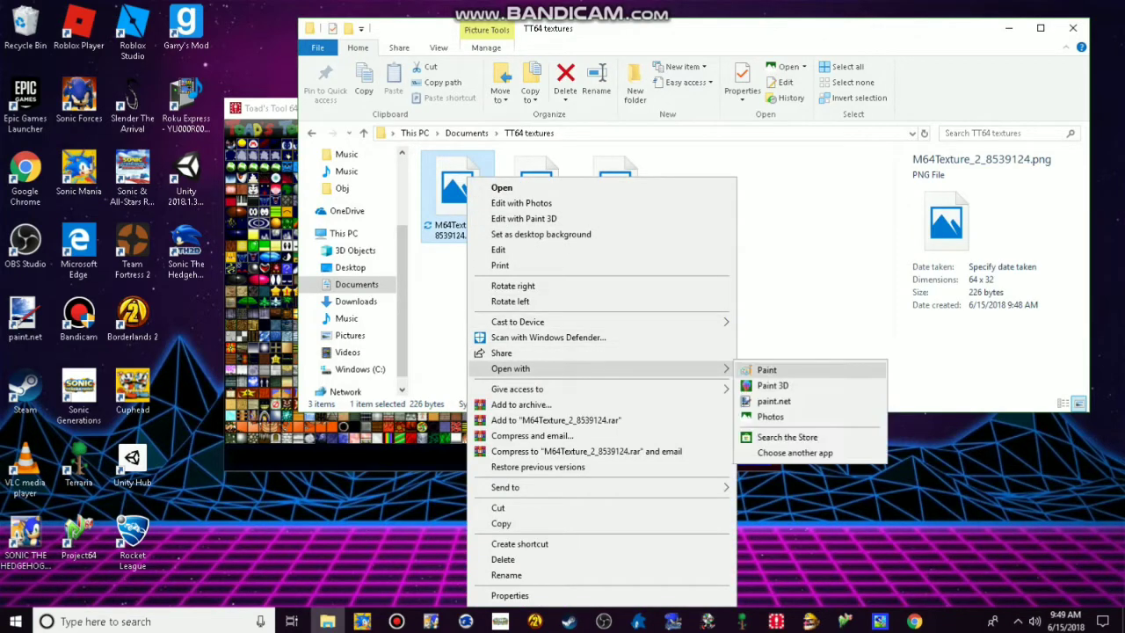
Step: Open M64Texture_2_8539124.png in Paint and zoom to 500%
{"action": "left_click", "coordinate": [769, 369]}
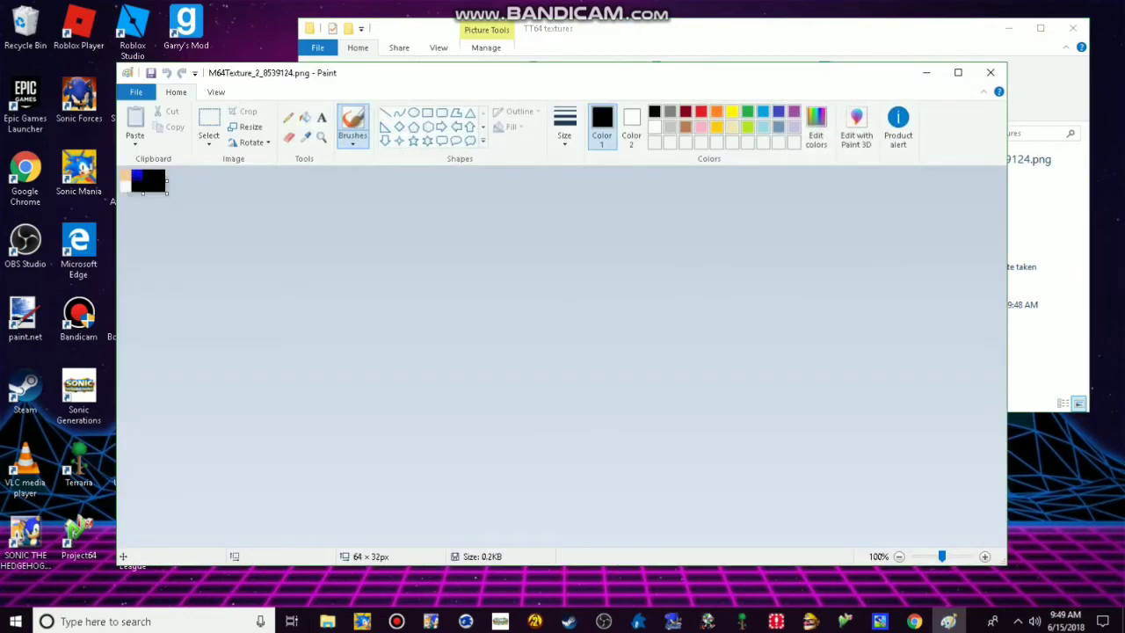
{"action": "left_click", "coordinate": [321, 136]}
{"action": "left_click", "coordinate": [147, 182]}
{"action": "left_click", "coordinate": [148, 182]}
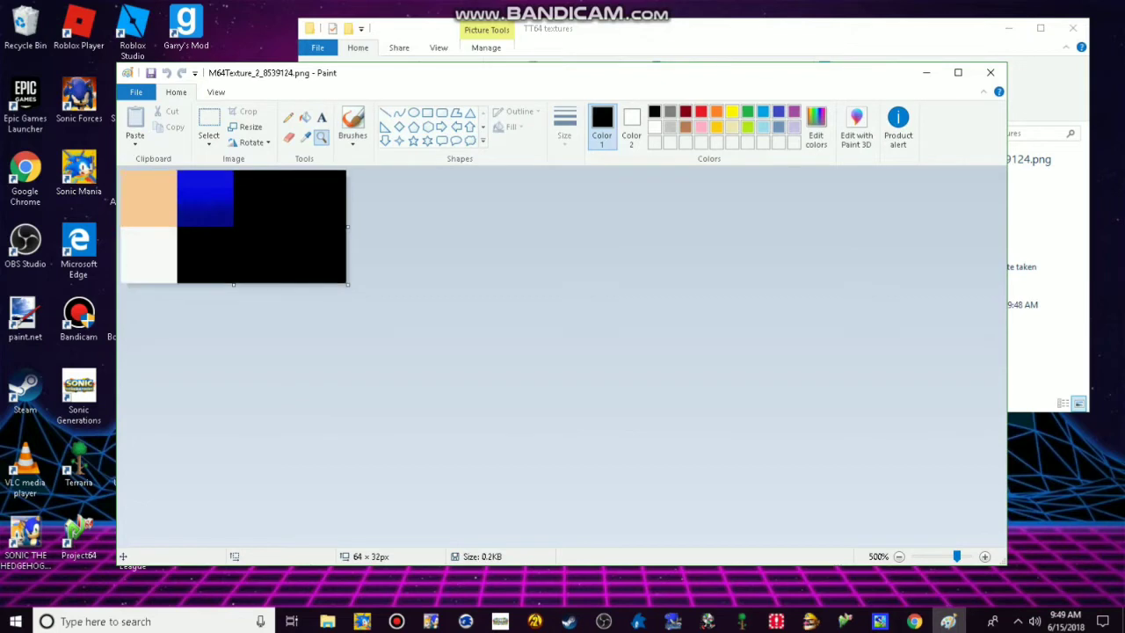
Step: Bucket-fill every blue band and bar of the texture black
{"action": "left_click", "coordinate": [305, 116]}
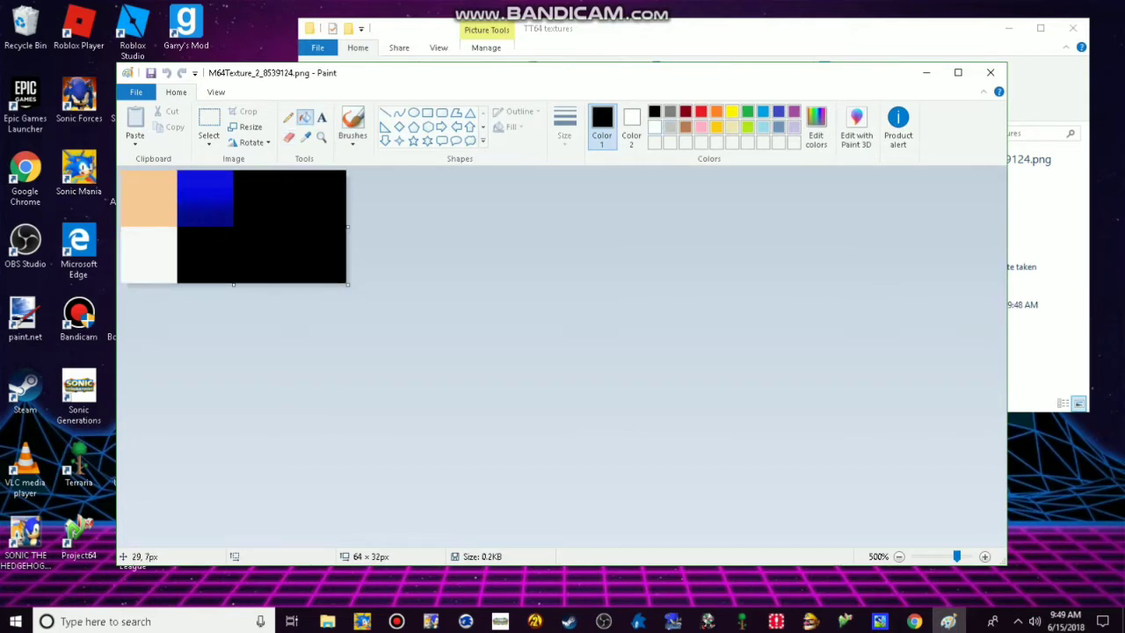
{"action": "left_click", "coordinate": [212, 191]}
{"action": "left_click", "coordinate": [208, 180]}
{"action": "left_click", "coordinate": [205, 196]}
{"action": "left_click", "coordinate": [202, 205]}
{"action": "left_click", "coordinate": [222, 202]}
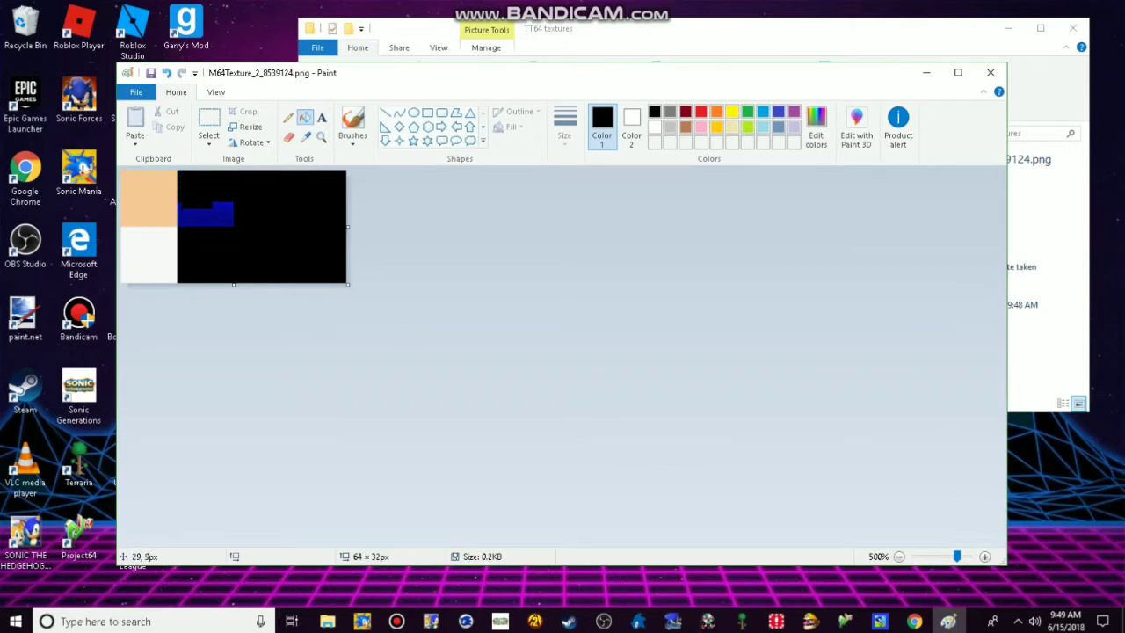
{"action": "left_click", "coordinate": [224, 204]}
{"action": "left_click", "coordinate": [230, 207]}
{"action": "left_click", "coordinate": [197, 211]}
{"action": "left_click", "coordinate": [196, 214]}
{"action": "left_click", "coordinate": [205, 219]}
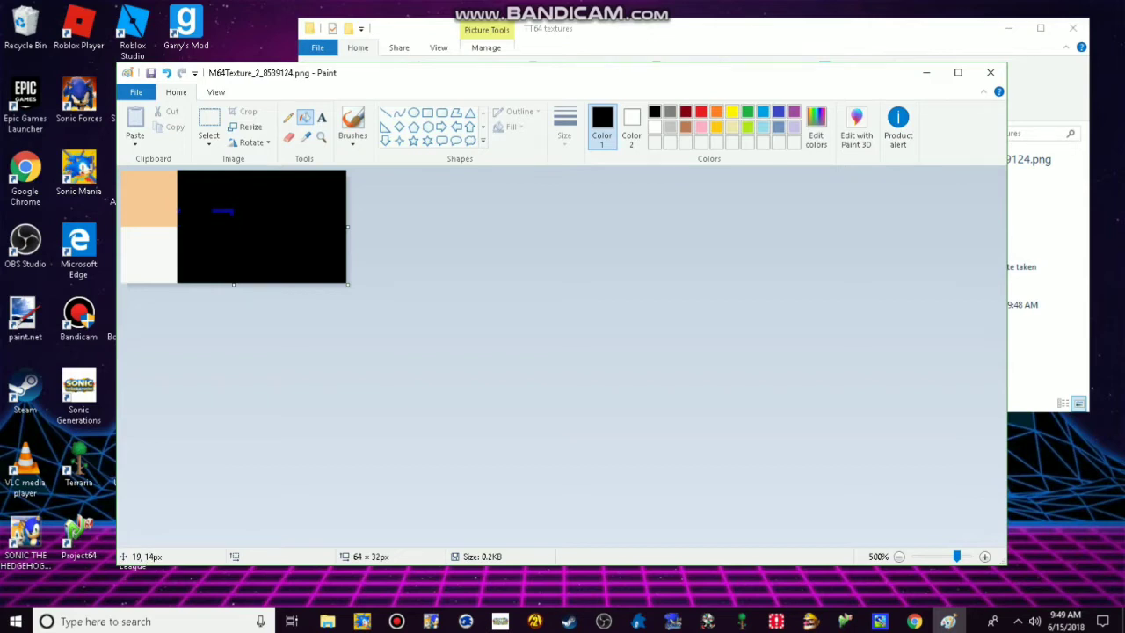
{"action": "left_click", "coordinate": [225, 211]}
Step: Open M64Texture_7_8549364.png from TT64 textures in Paint
{"action": "left_click", "coordinate": [137, 92]}
{"action": "key", "text": "Escape"}
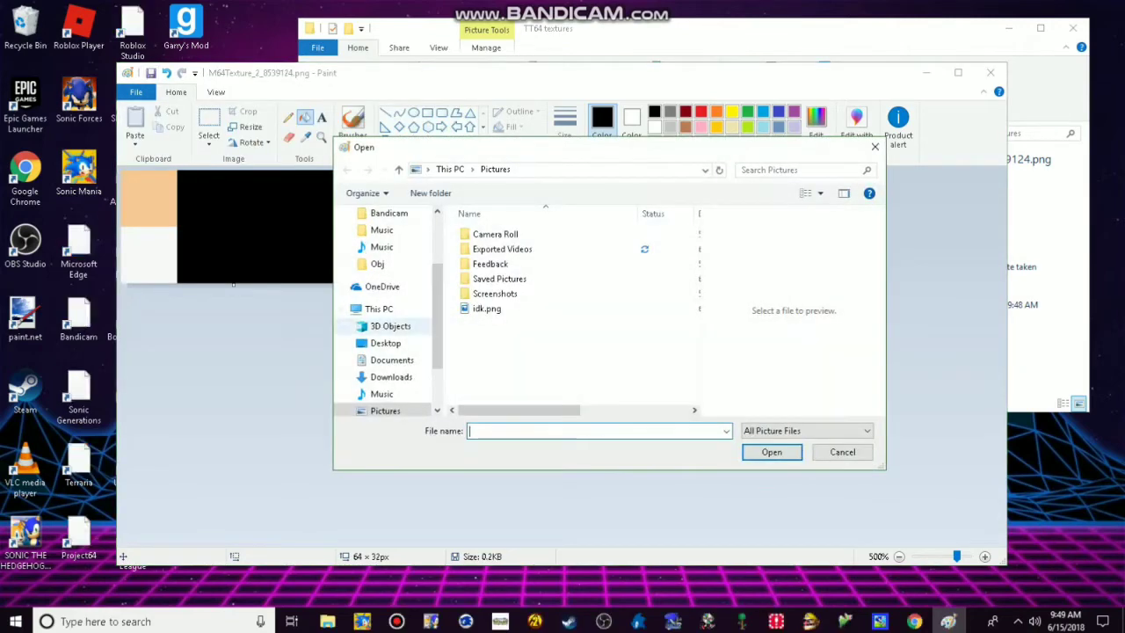
{"action": "left_click", "coordinate": [391, 292]}
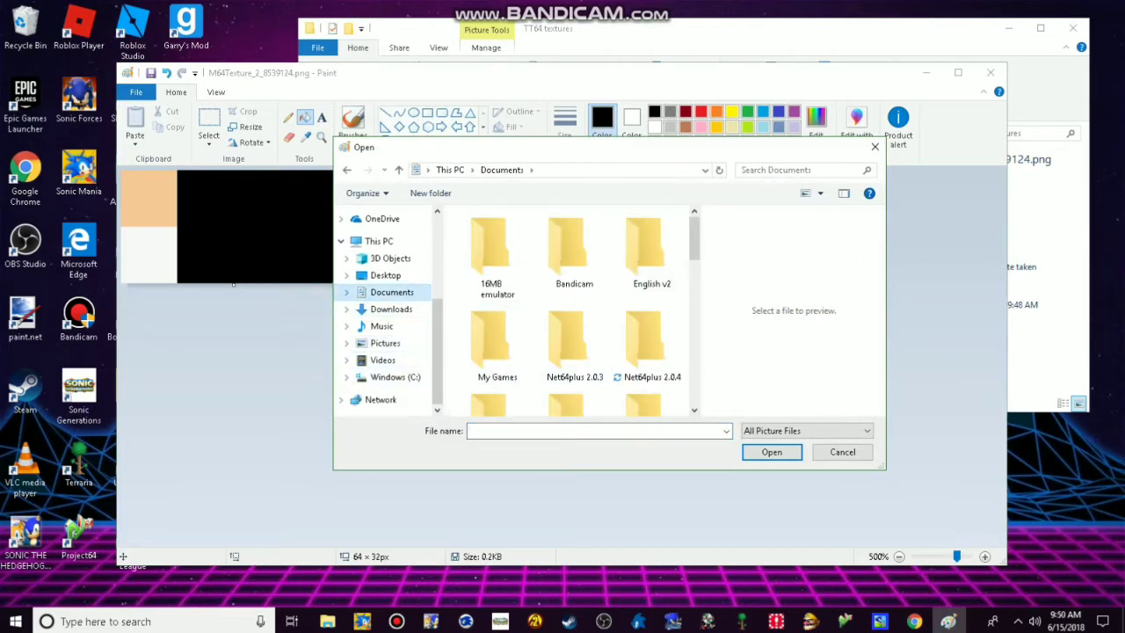
{"action": "scroll", "coordinate": [646, 264], "scroll_direction": "down", "scroll_amount": 10}
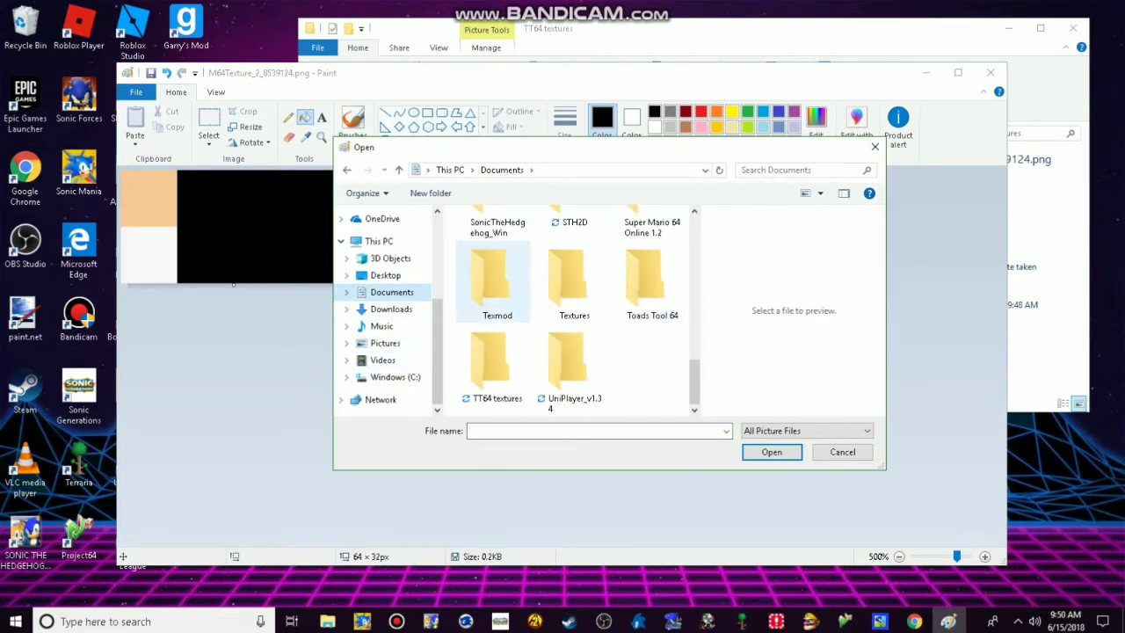
{"action": "double_click", "coordinate": [492, 369]}
{"action": "left_click", "coordinate": [573, 255]}
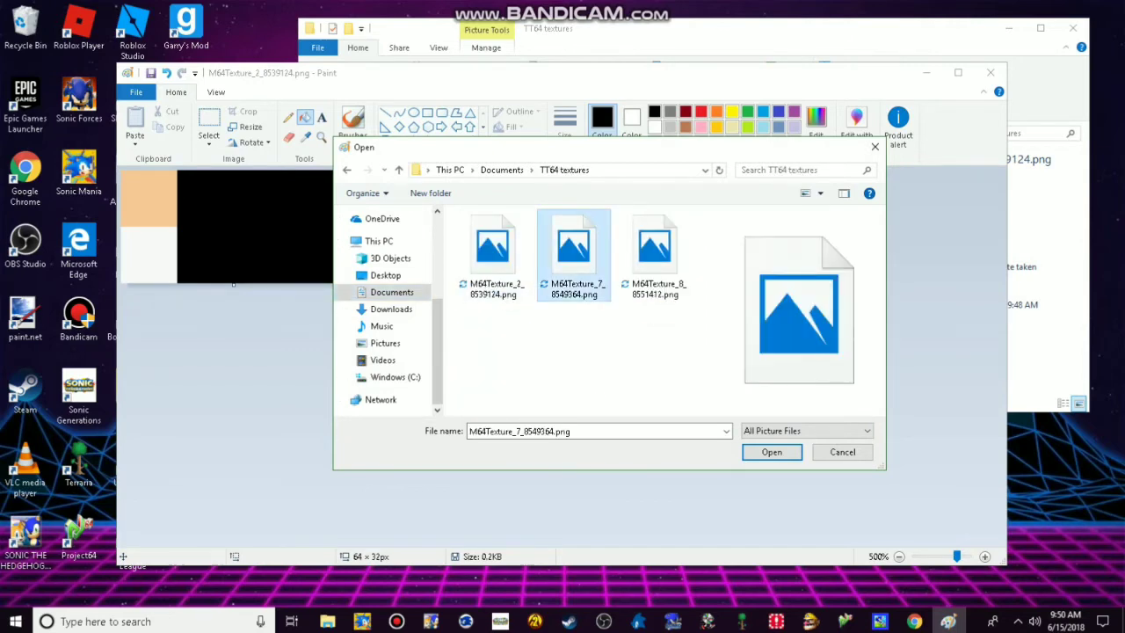
{"action": "double_click", "coordinate": [573, 255]}
Step: Zoom texture 7 to 500% and fill its blue top area black
{"action": "left_click", "coordinate": [321, 136]}
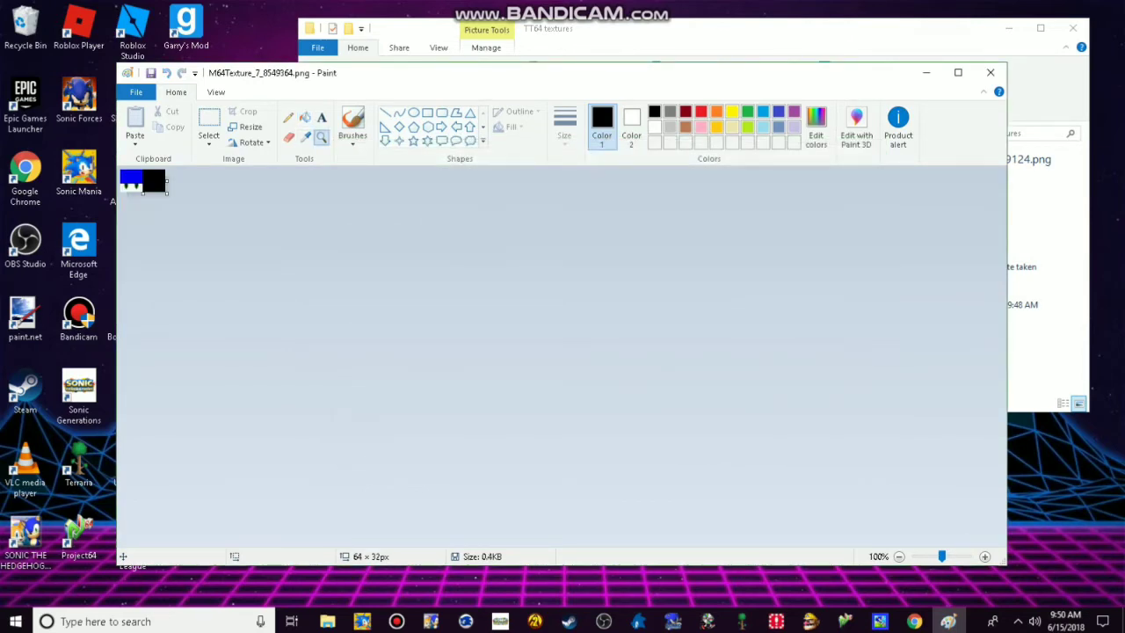
{"action": "left_click", "coordinate": [132, 180]}
{"action": "left_click", "coordinate": [132, 180]}
{"action": "left_click", "coordinate": [132, 180]}
{"action": "left_click", "coordinate": [132, 180]}
{"action": "left_click", "coordinate": [304, 117]}
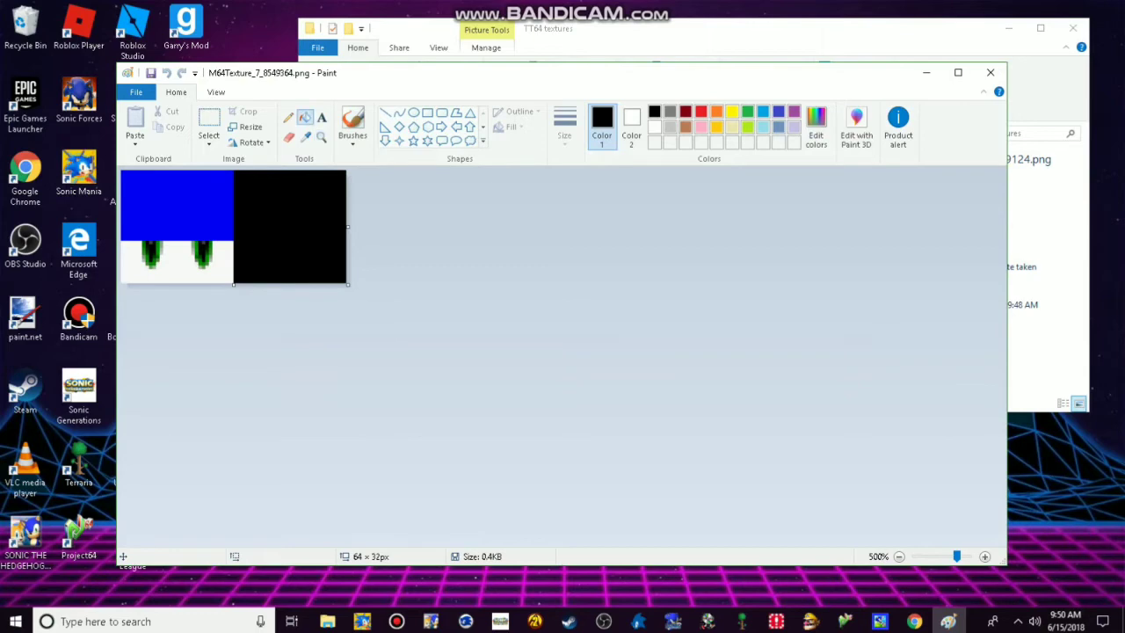
{"action": "left_click", "coordinate": [123, 194]}
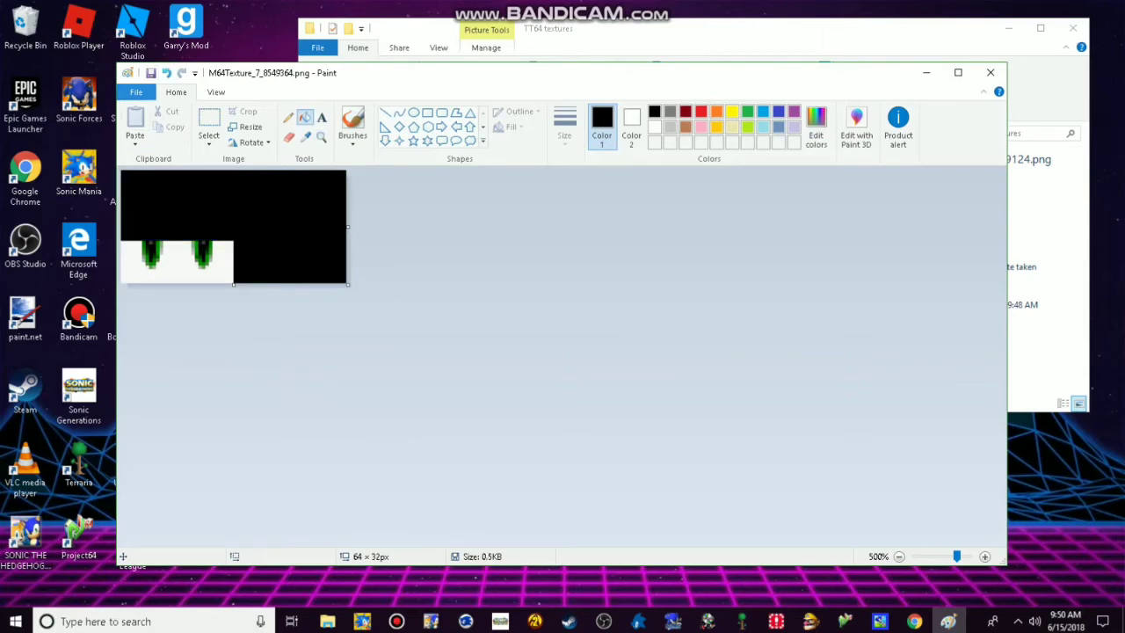
Step: Open M64Texture_8_8551412.png, fill its blue left half black, and save on closing Paint
{"action": "left_click", "coordinate": [137, 93]}
{"action": "left_click", "coordinate": [154, 147]}
{"action": "left_click", "coordinate": [655, 255]}
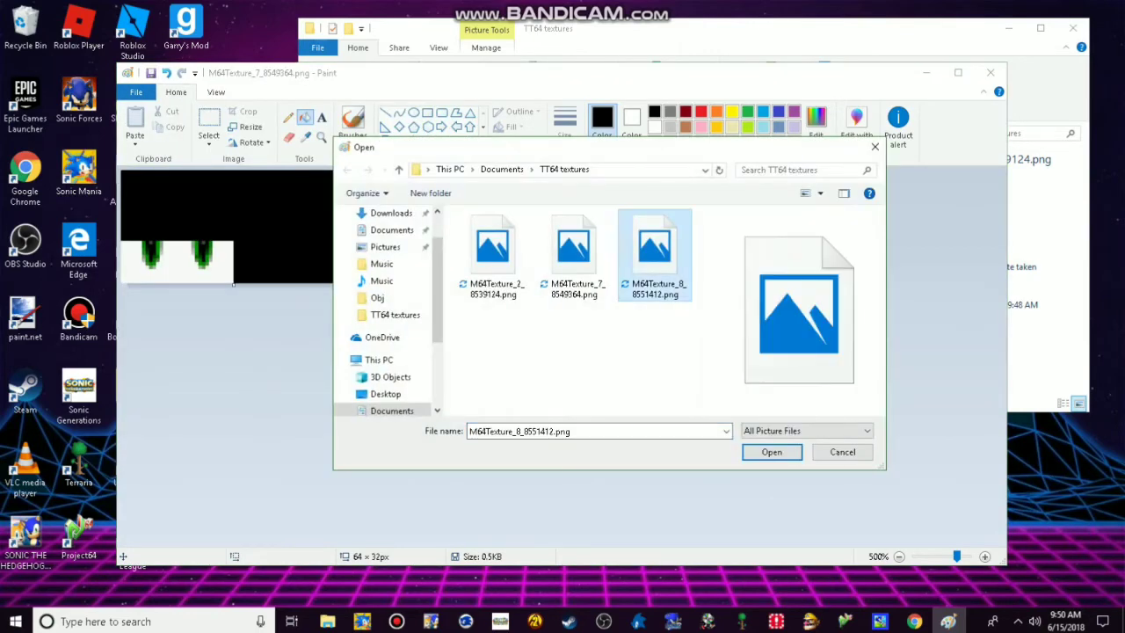
{"action": "left_click", "coordinate": [772, 451]}
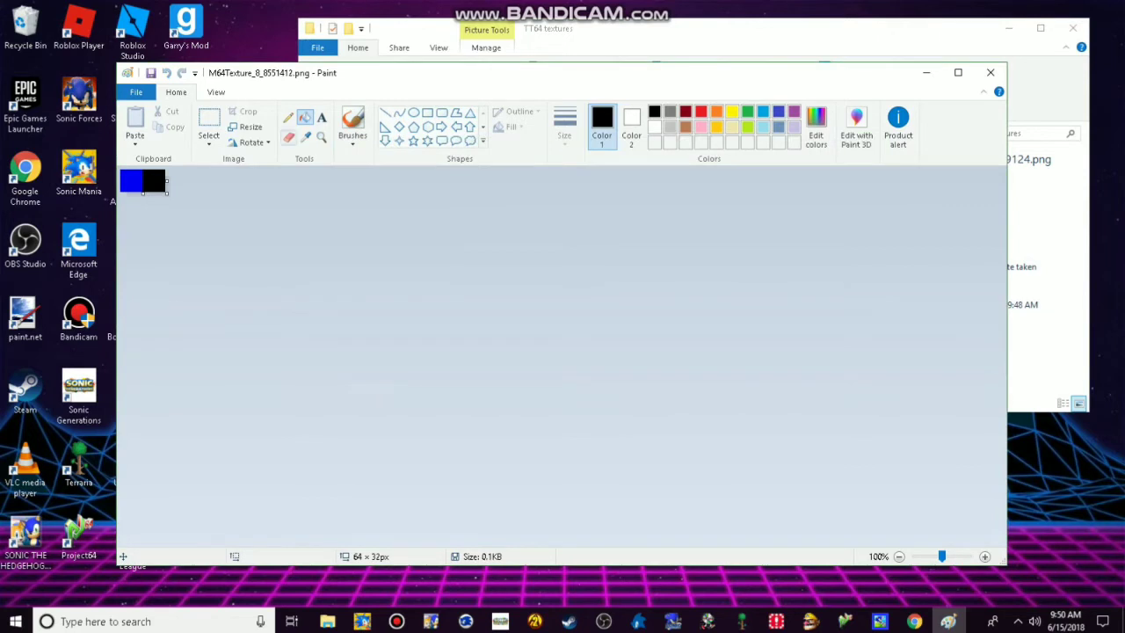
{"action": "left_click", "coordinate": [321, 137]}
{"action": "left_click", "coordinate": [163, 186]}
{"action": "left_click", "coordinate": [163, 186]}
{"action": "left_click", "coordinate": [163, 186]}
{"action": "left_click", "coordinate": [163, 186]}
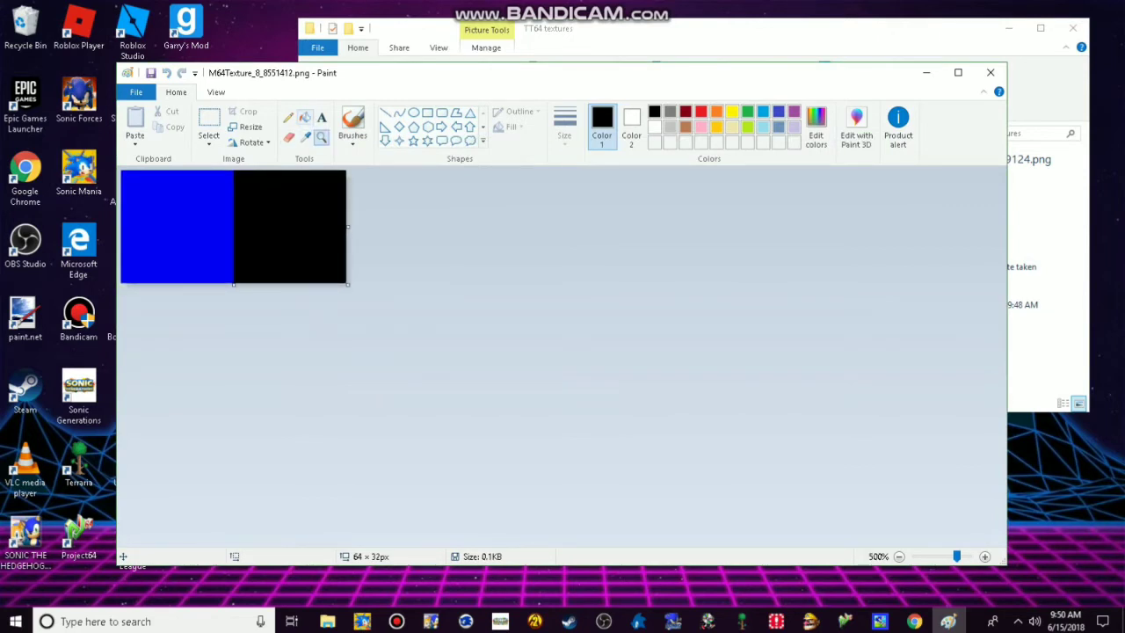
{"action": "left_click", "coordinate": [304, 117]}
{"action": "left_click", "coordinate": [188, 220]}
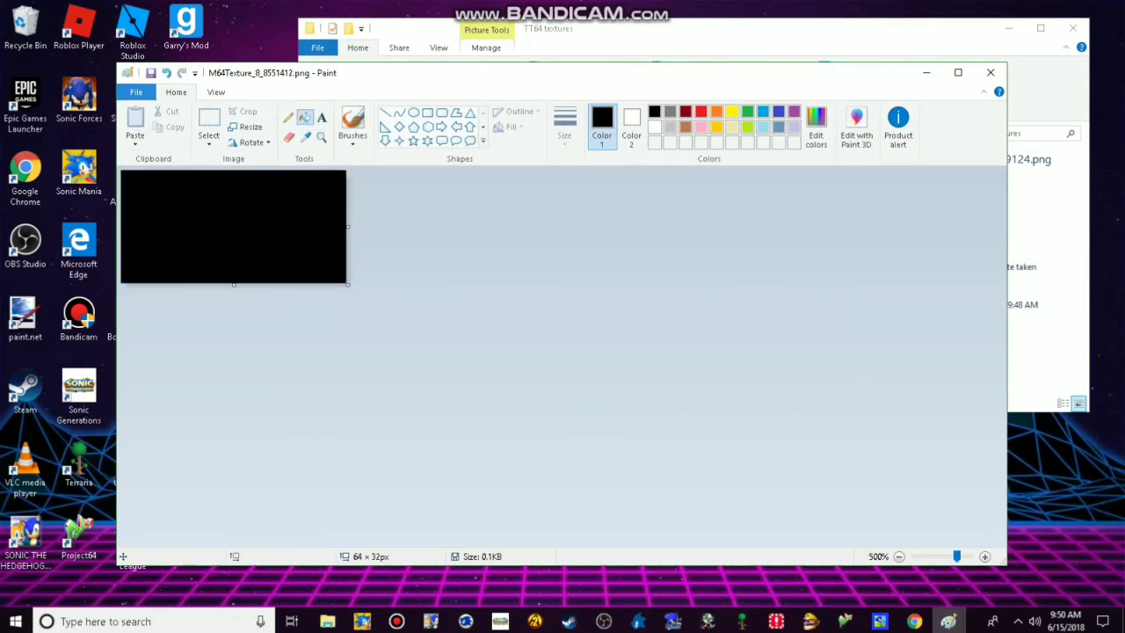
{"action": "left_click", "coordinate": [151, 72]}
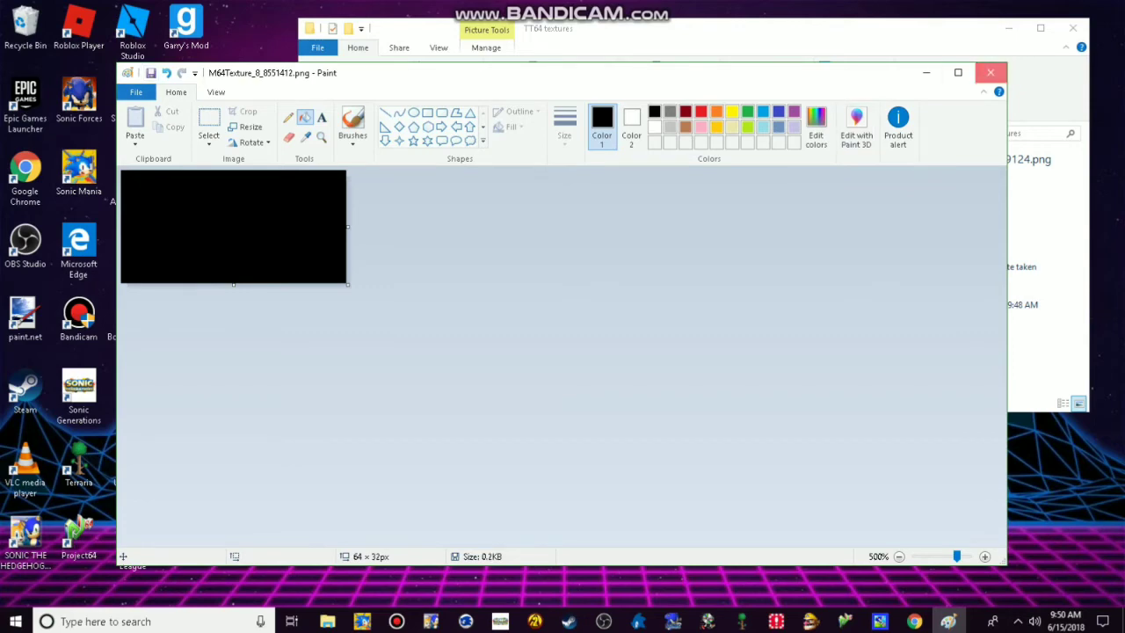
{"action": "left_click", "coordinate": [990, 72]}
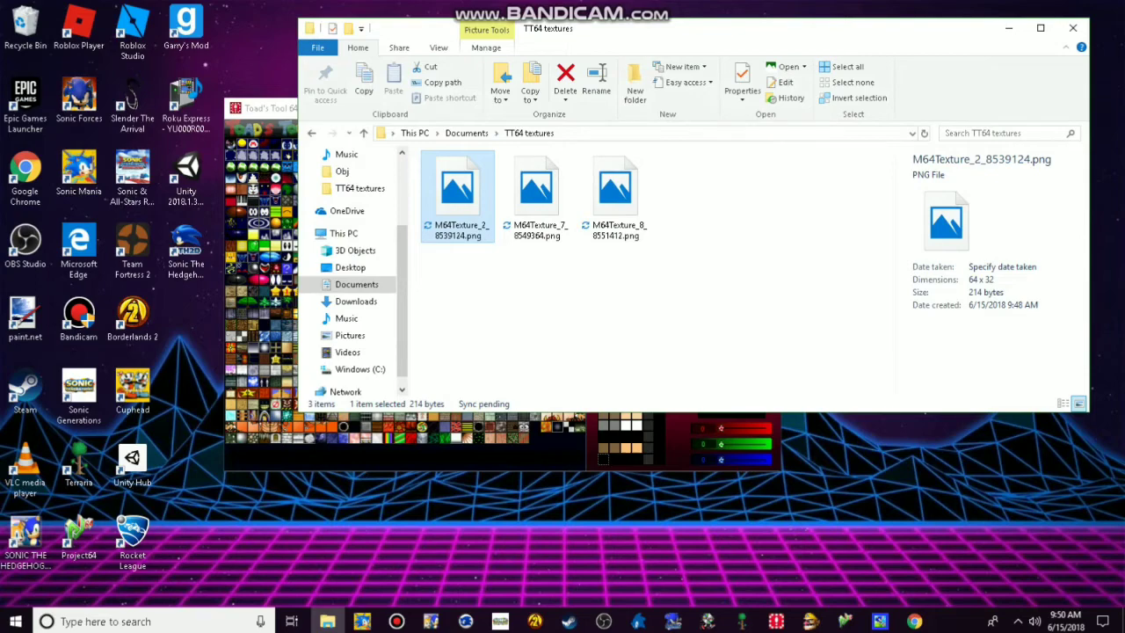
Step: Import the recoloured PNG over texture 2 in the Texture Importer/Exporter
{"action": "left_click", "coordinate": [721, 439]}
{"action": "left_click", "coordinate": [249, 142]}
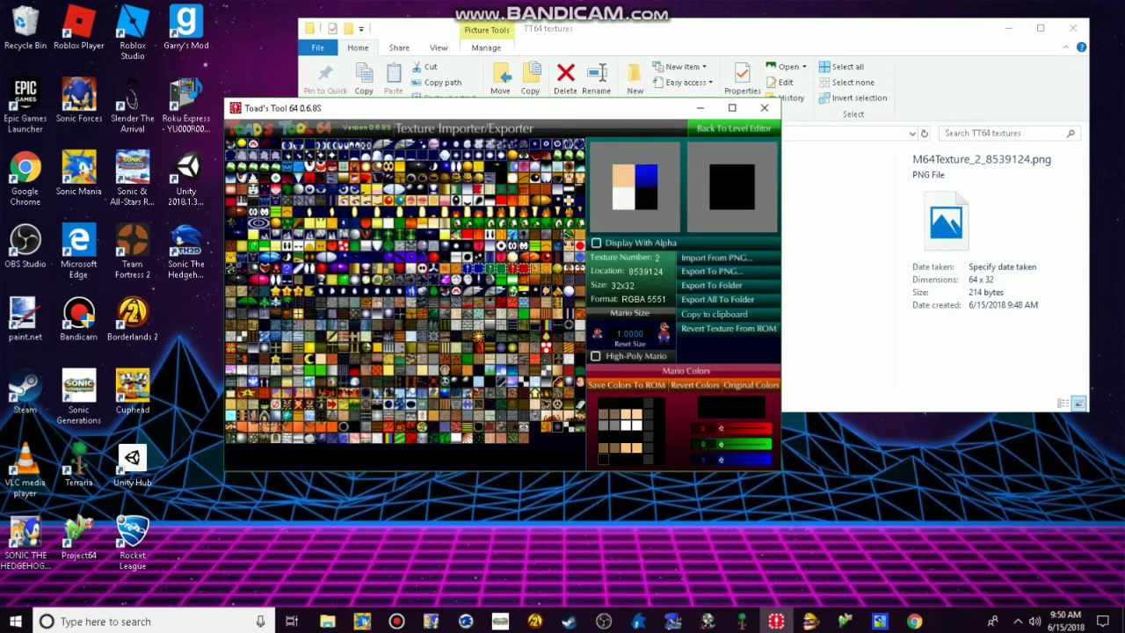
{"action": "left_click", "coordinate": [714, 258]}
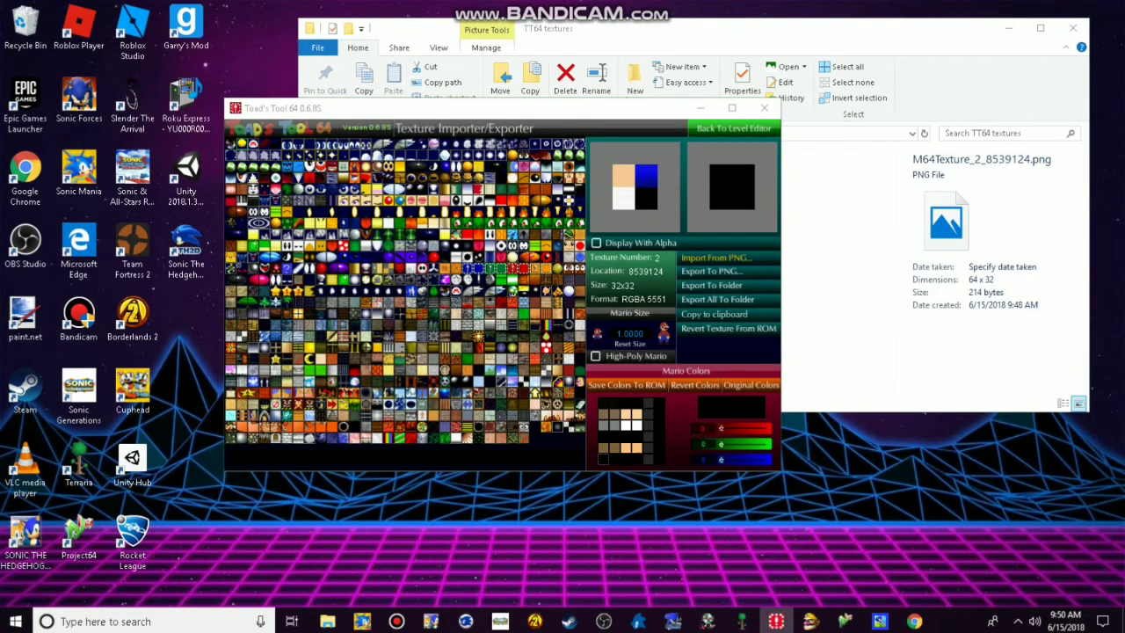
{"action": "left_click", "coordinate": [771, 130]}
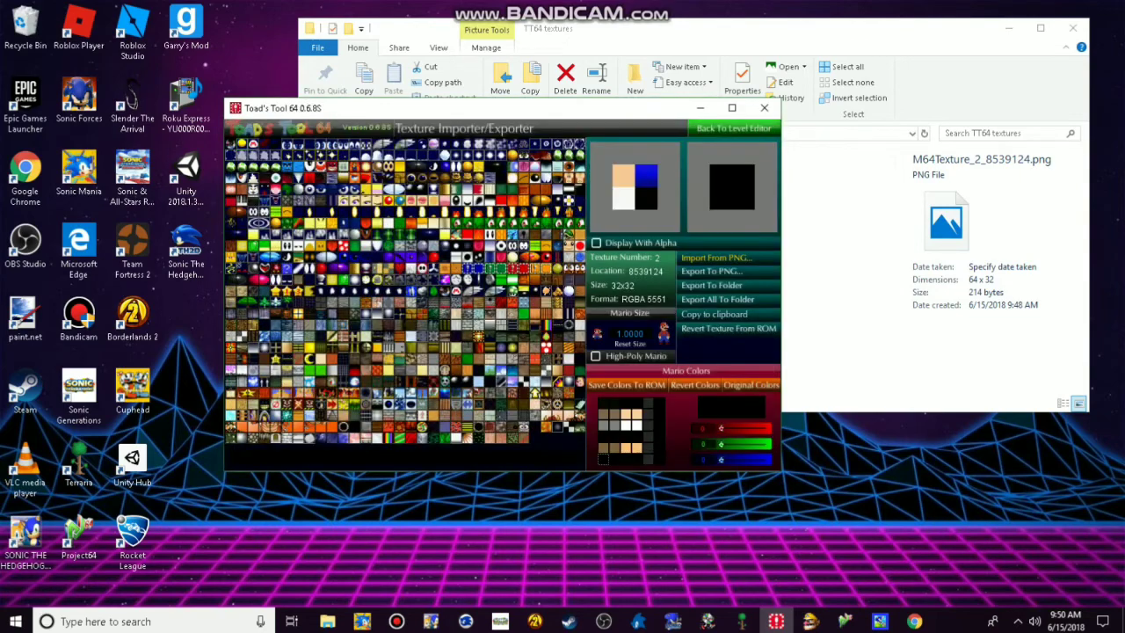
{"action": "left_click", "coordinate": [714, 258]}
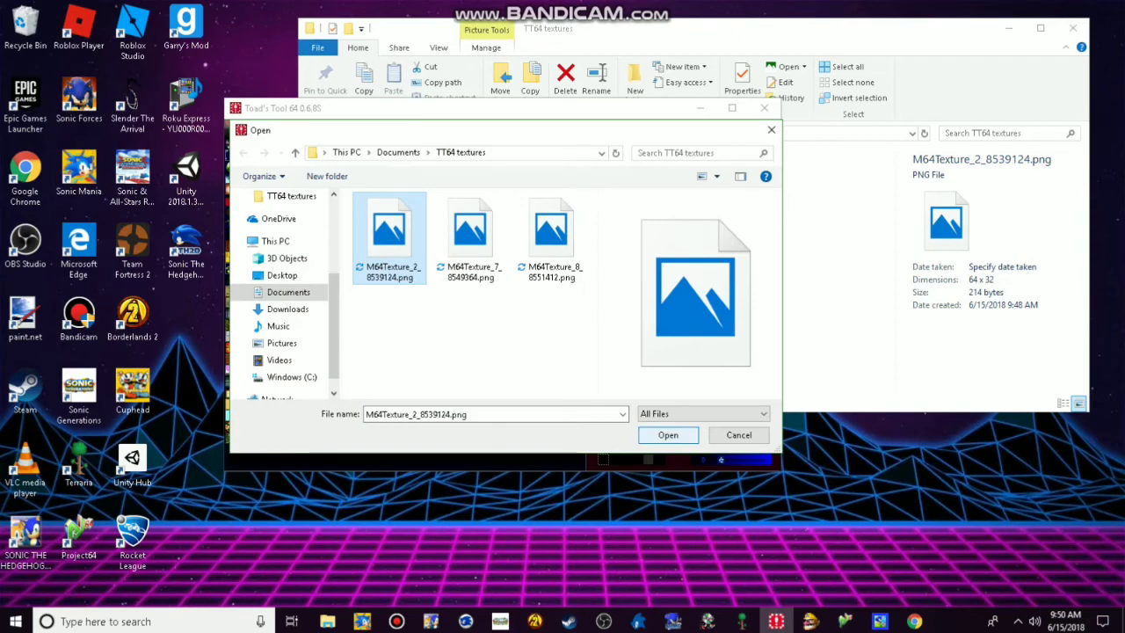
{"action": "key", "text": "Return"}
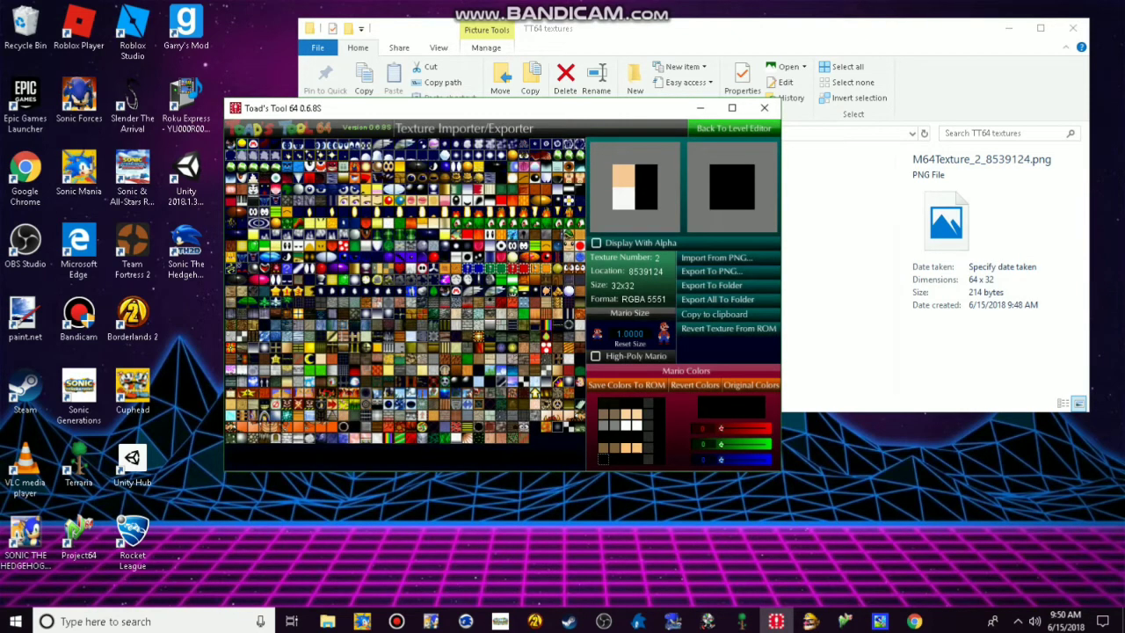
{"action": "key", "text": "Return"}
{"action": "key", "text": "Return"}
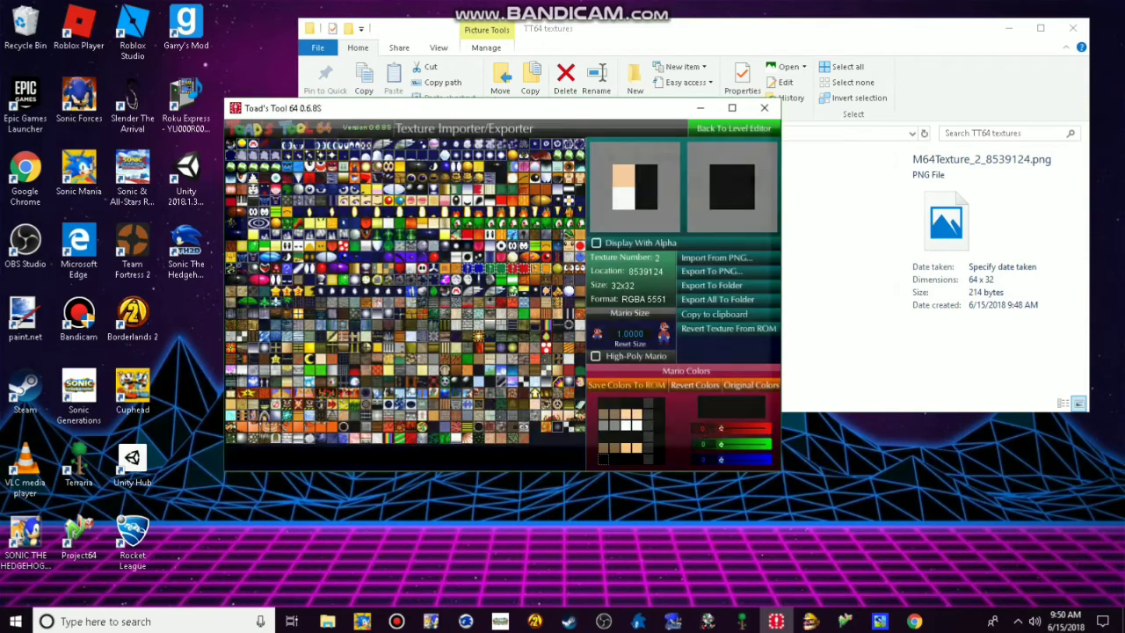
Step: Import the recoloured PNGs over textures 7 and 8, then return to the level editor
{"action": "key", "text": "Return"}
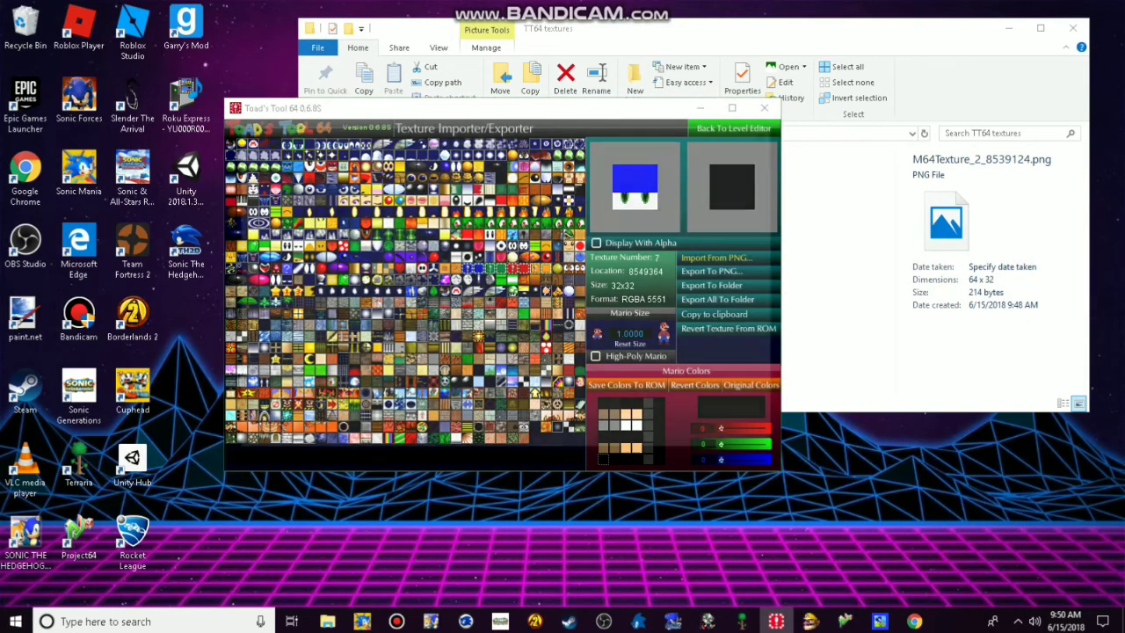
{"action": "key", "text": "Left"}
{"action": "key", "text": "Return"}
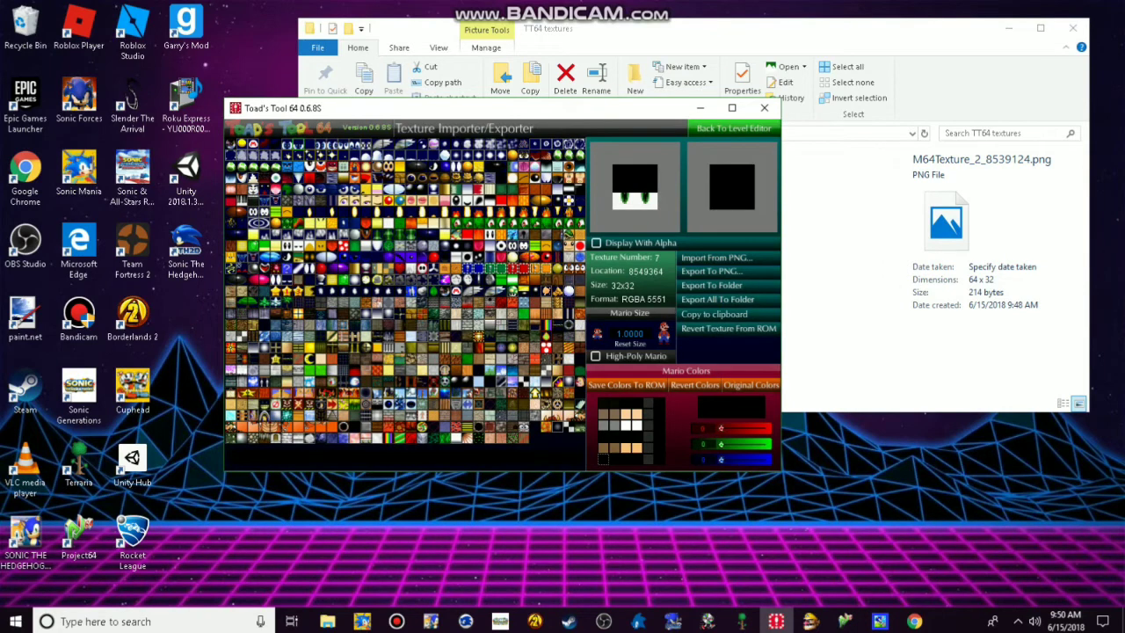
{"action": "key", "text": "Right"}
{"action": "key", "text": "Return"}
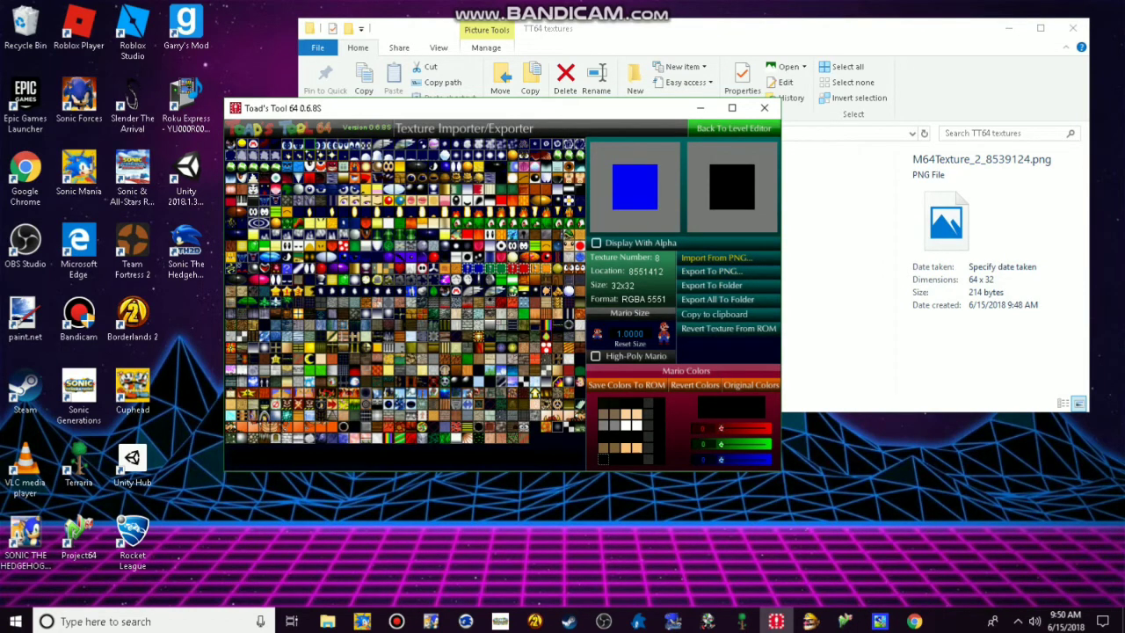
{"action": "key", "text": "Right"}
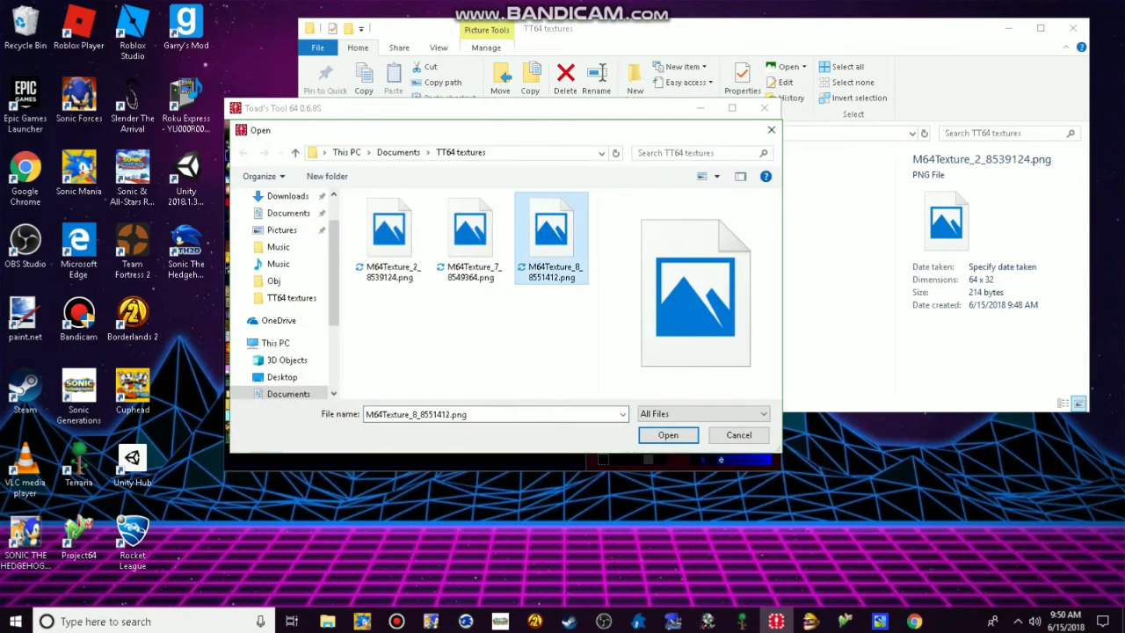
{"action": "key", "text": "Return"}
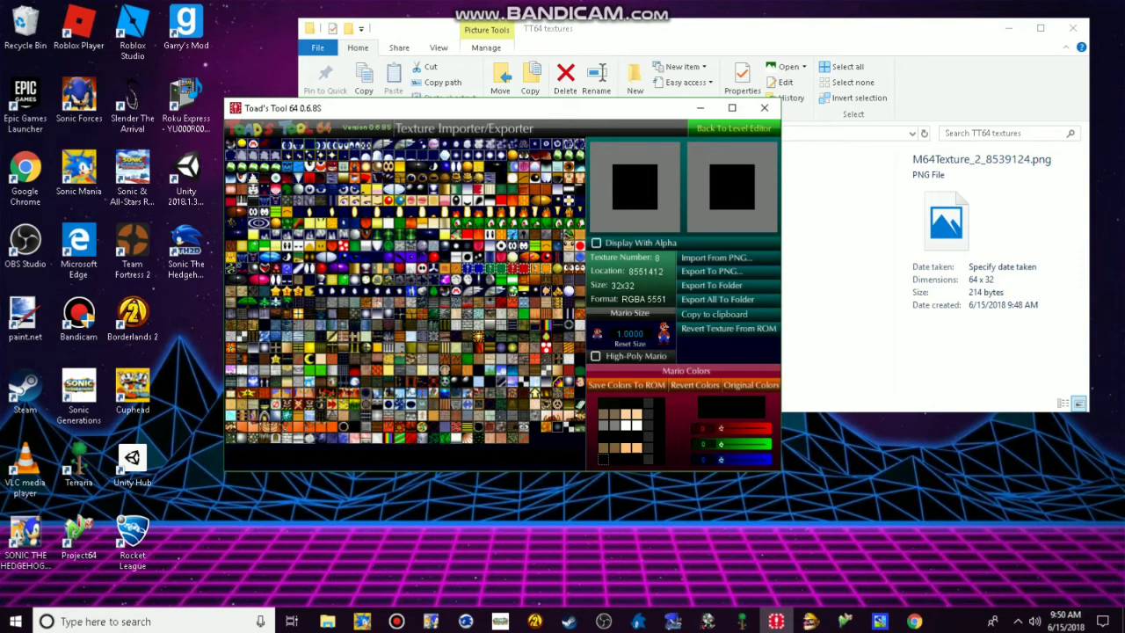
{"action": "key", "text": "Escape"}
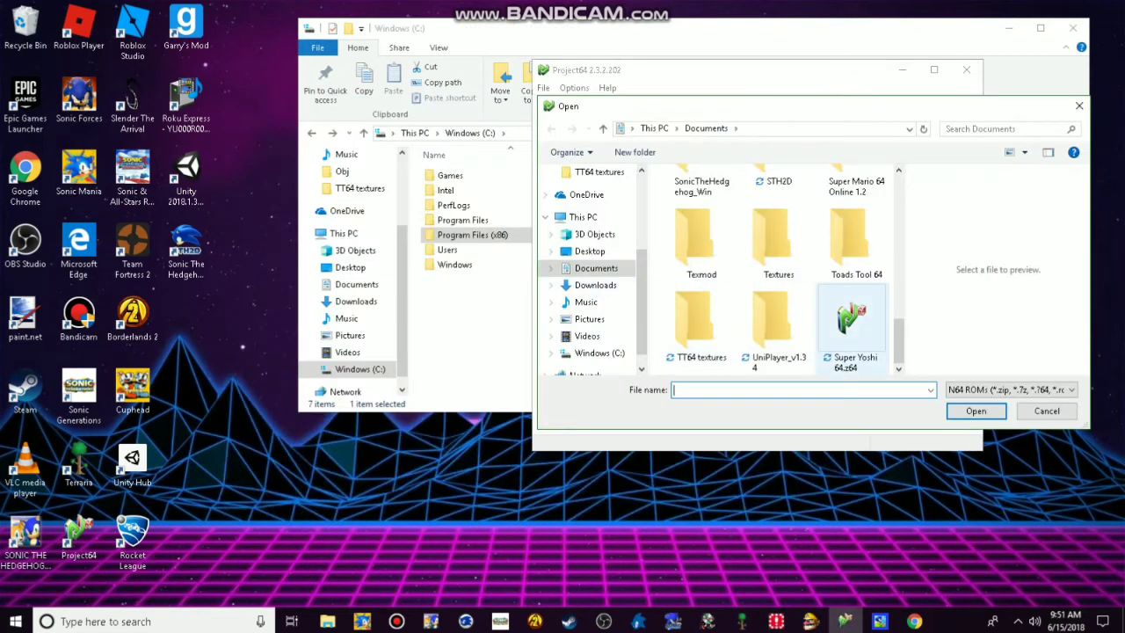
Step: Open the Sonic Adventure 64 ROM from Documents > English v2 in Project64
{"action": "scroll", "coordinate": [780, 268], "scroll_direction": "up", "scroll_amount": 2}
{"action": "scroll", "coordinate": [780, 268], "scroll_direction": "down", "scroll_amount": 2}
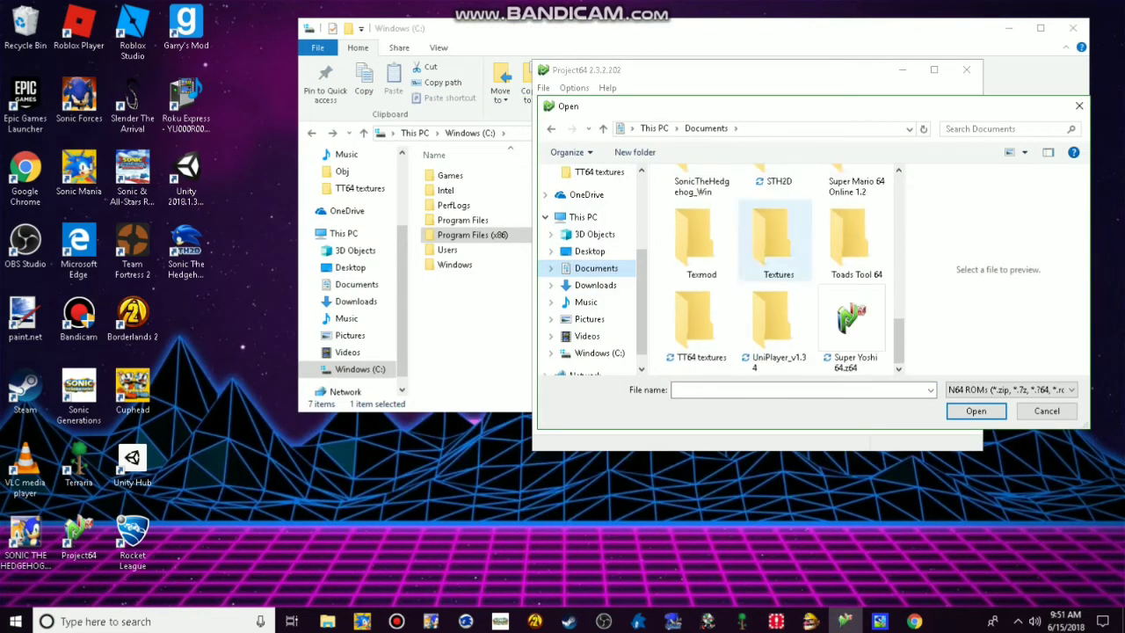
{"action": "left_click", "coordinate": [585, 301]}
{"action": "left_click", "coordinate": [595, 285]}
{"action": "left_click", "coordinate": [596, 268]}
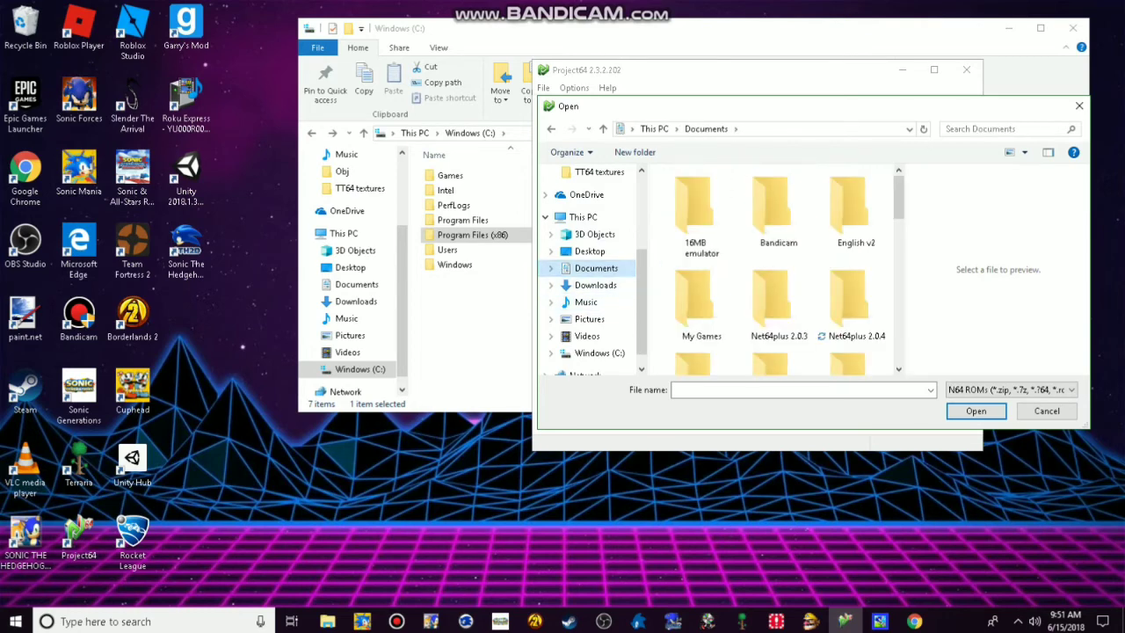
{"action": "double_click", "coordinate": [853, 207]}
{"action": "left_click", "coordinate": [755, 192]}
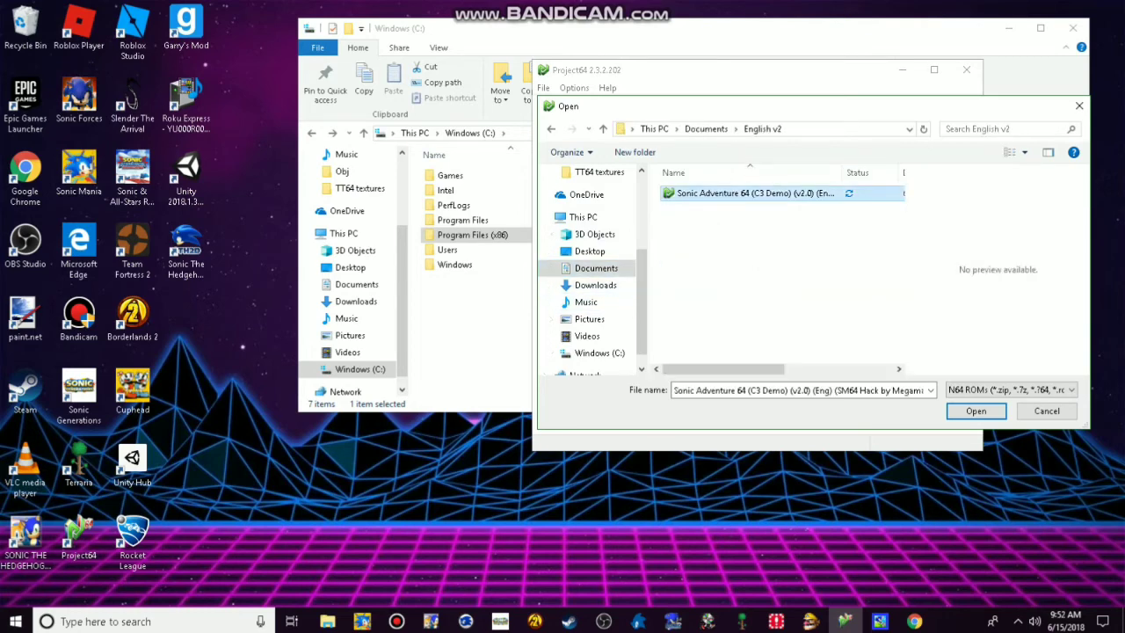
{"action": "left_click", "coordinate": [976, 410]}
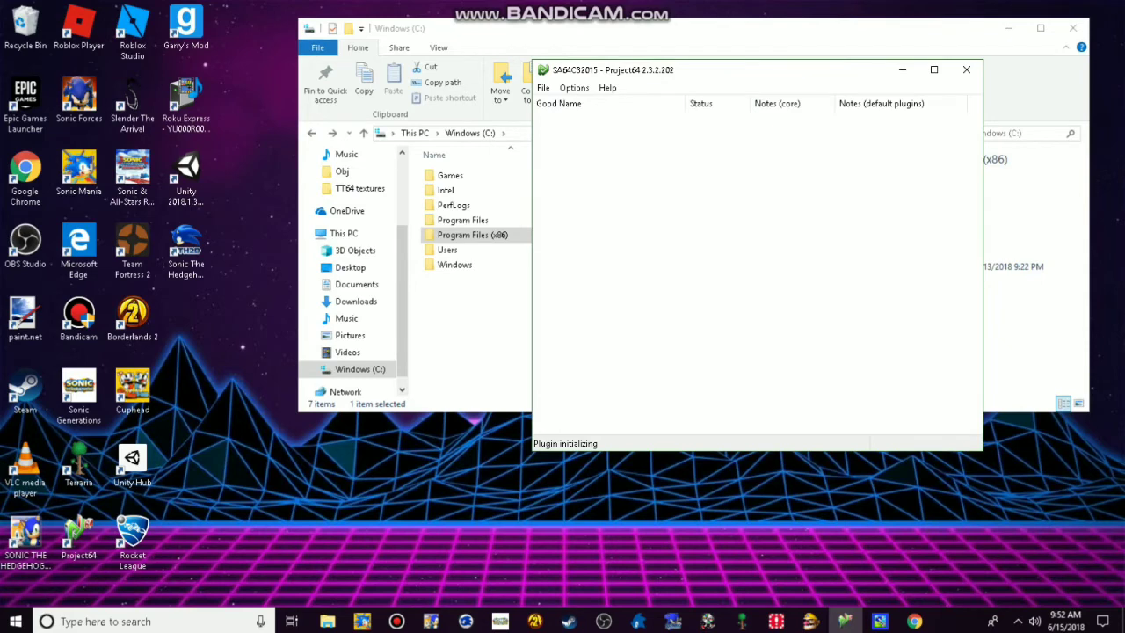
Step: Pause and then resume the emulation from the System menu
{"action": "left_click", "coordinate": [538, 75]}
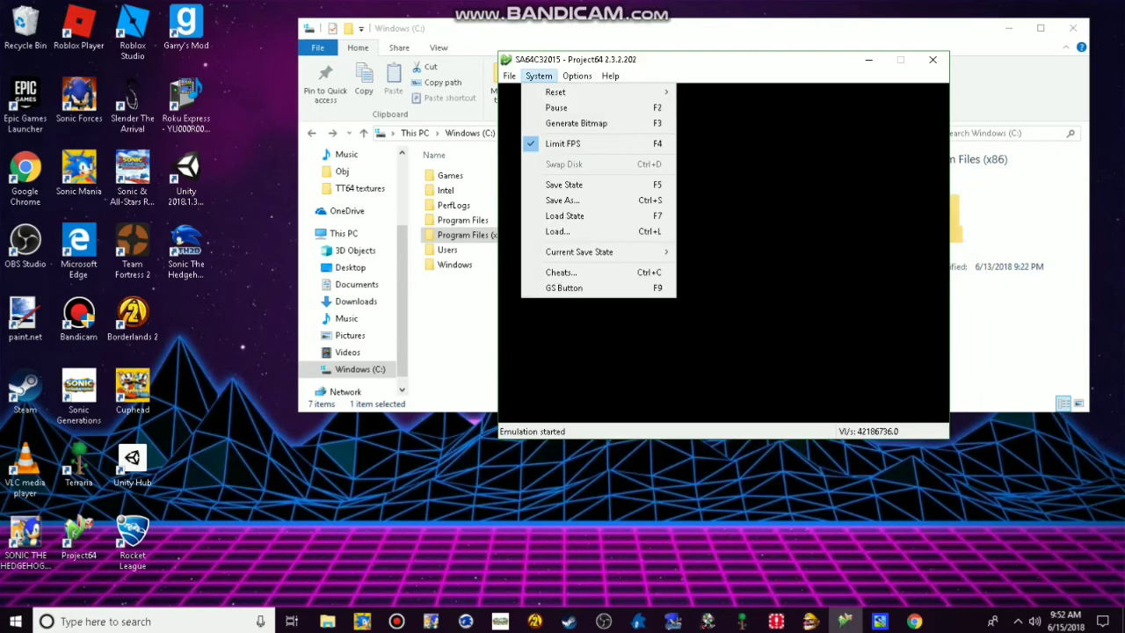
{"action": "left_click", "coordinate": [556, 107]}
{"action": "left_click", "coordinate": [539, 75]}
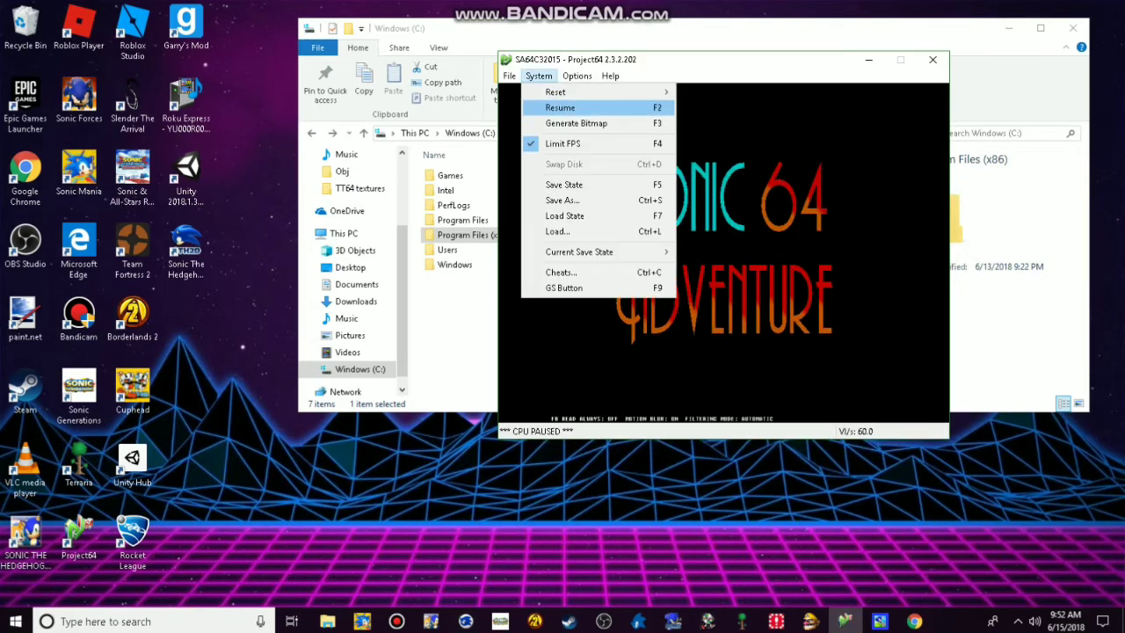
{"action": "left_click", "coordinate": [557, 106]}
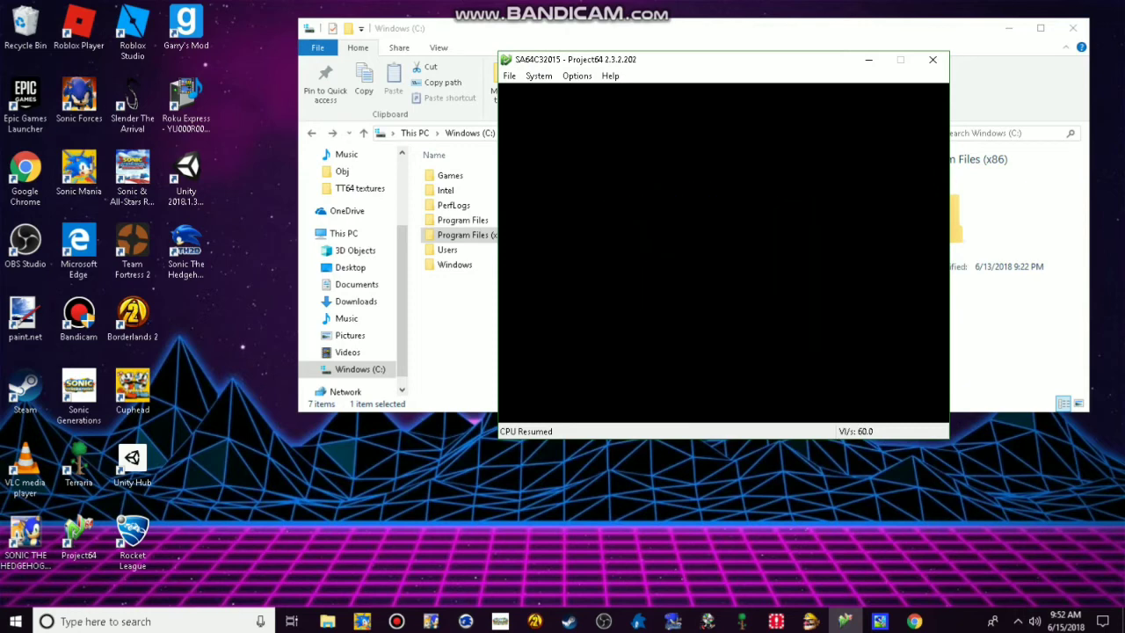
Step: Start save file A, then run the black-textured Sonic up, right and left around the pool
{"action": "key", "text": "Return"}
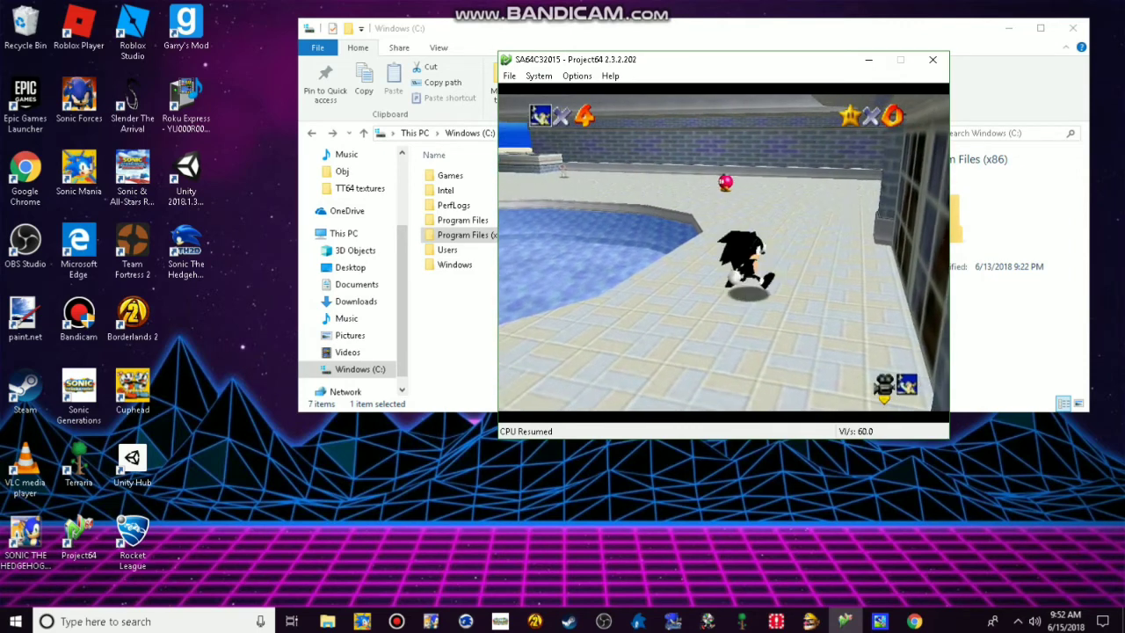
{"action": "key", "text": "Up"}
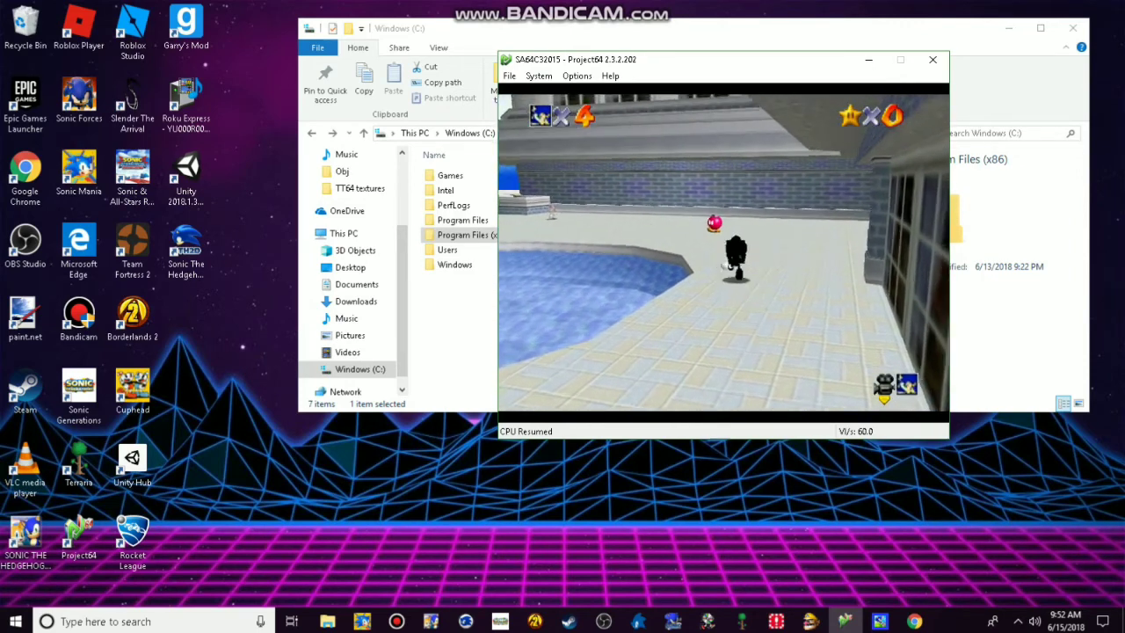
{"action": "key", "text": "Right"}
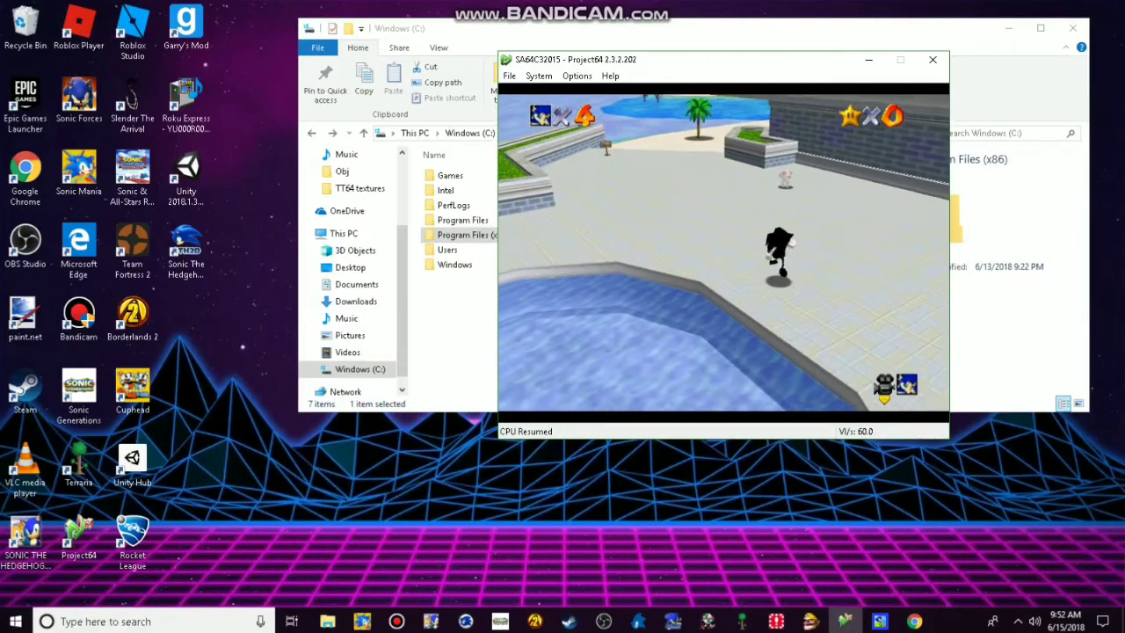
{"action": "key", "text": "Left"}
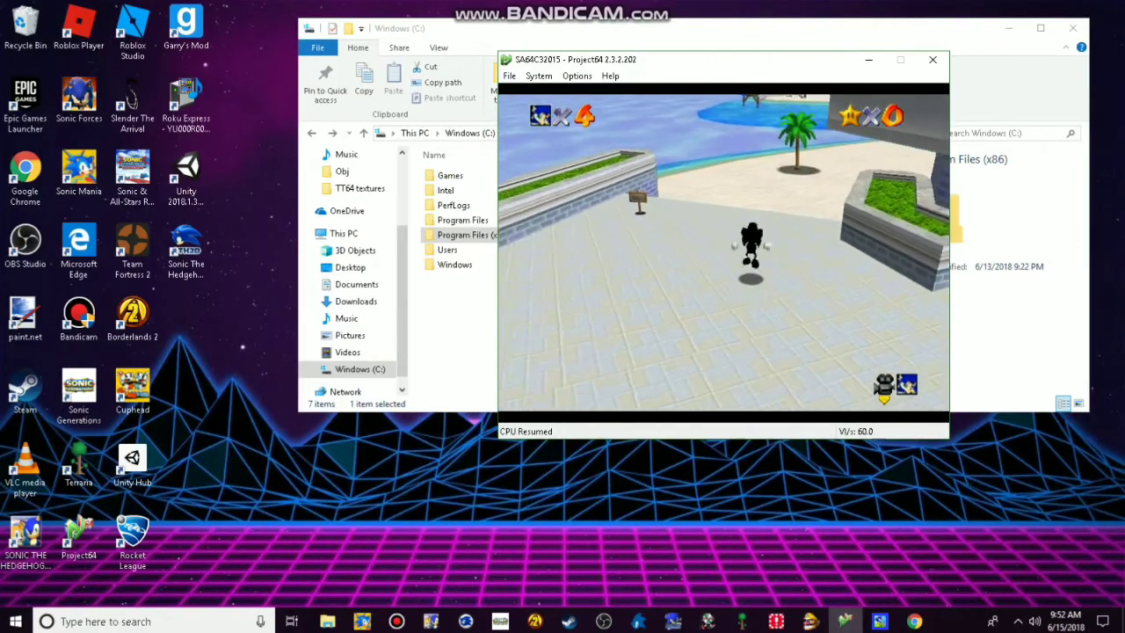